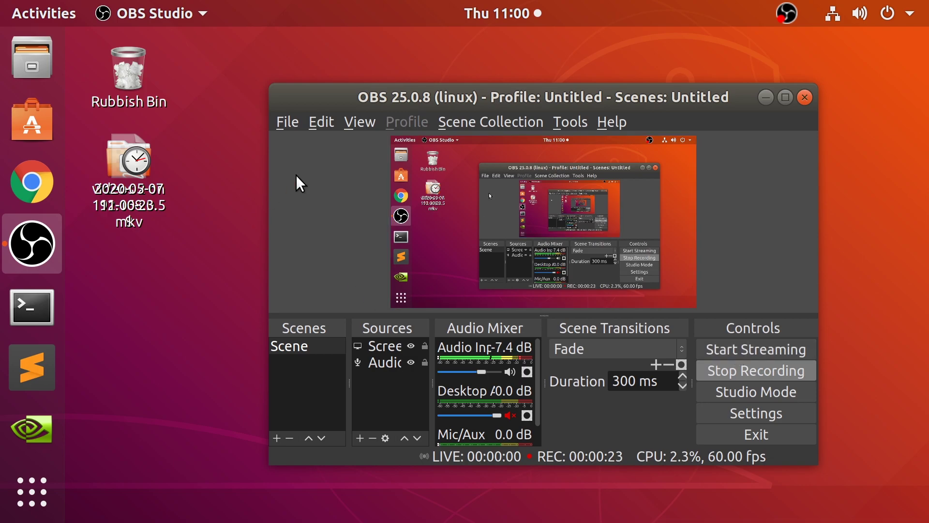
Rearrange the desktop icons into a tidy column and minimise the OBS Studio window.
right_click(188, 233)
click(224, 344)
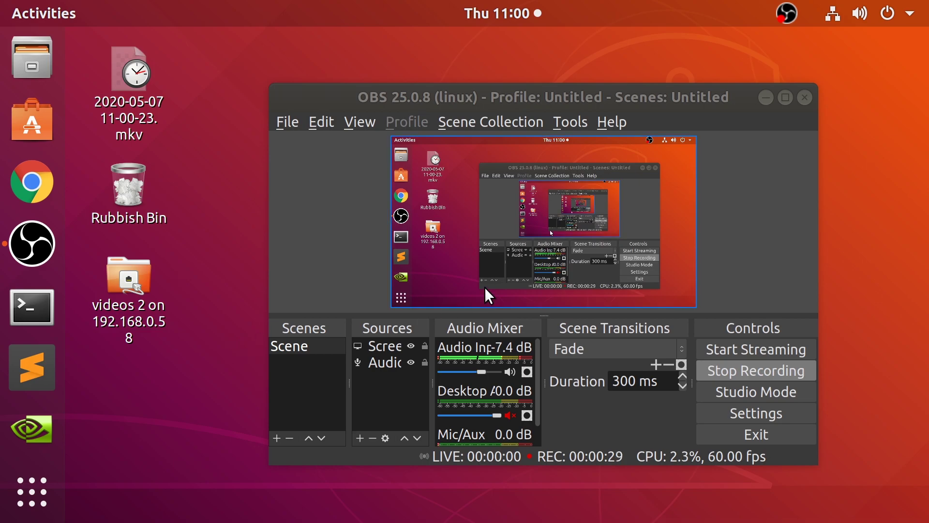
click(764, 98)
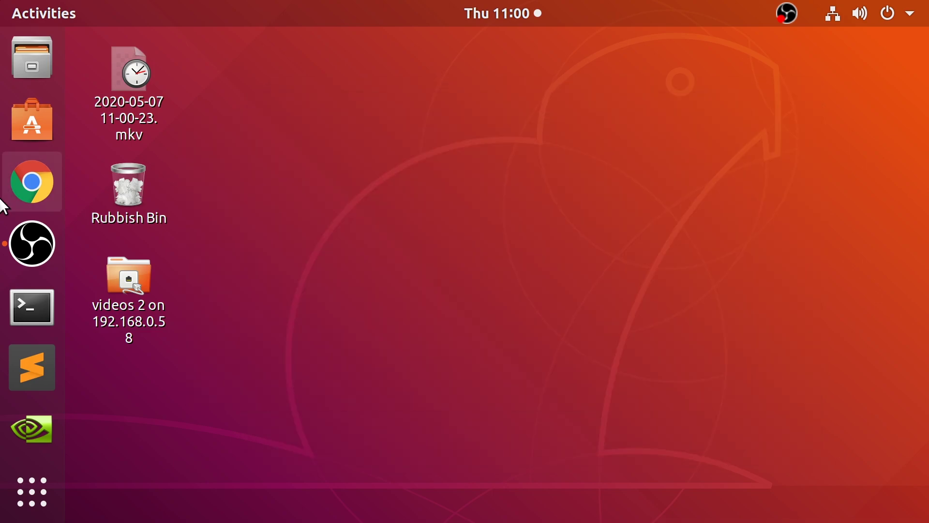
Open Google Chrome, search for "ppsspp" and open the official PPSSPP website from the results.
click(19, 182)
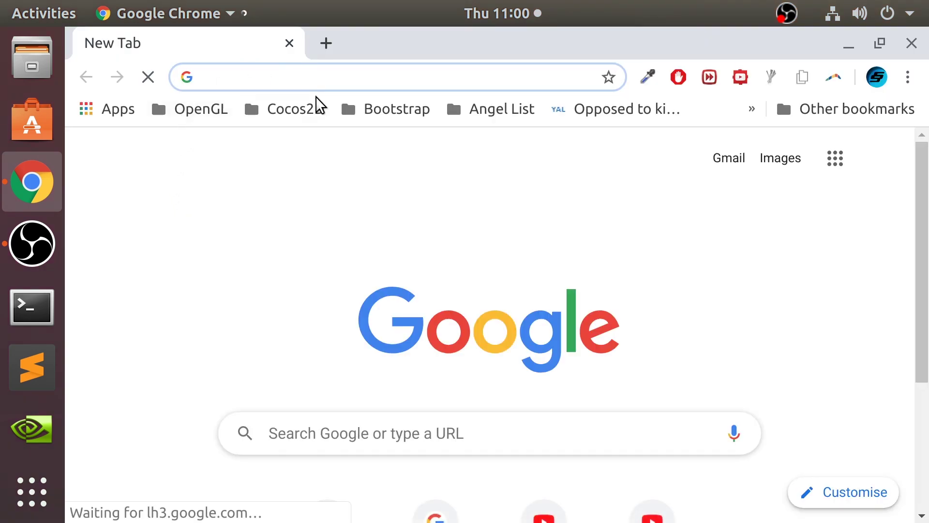
click(302, 86)
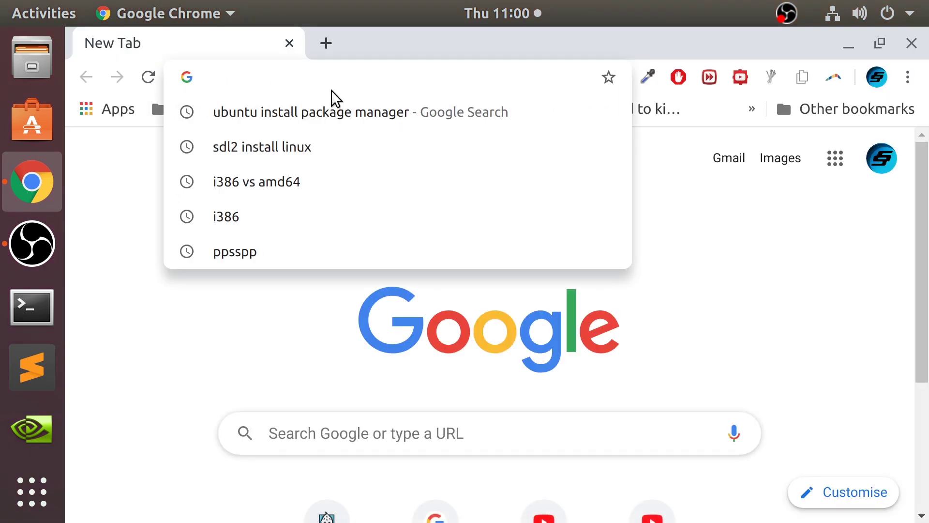
text(ppsspp)
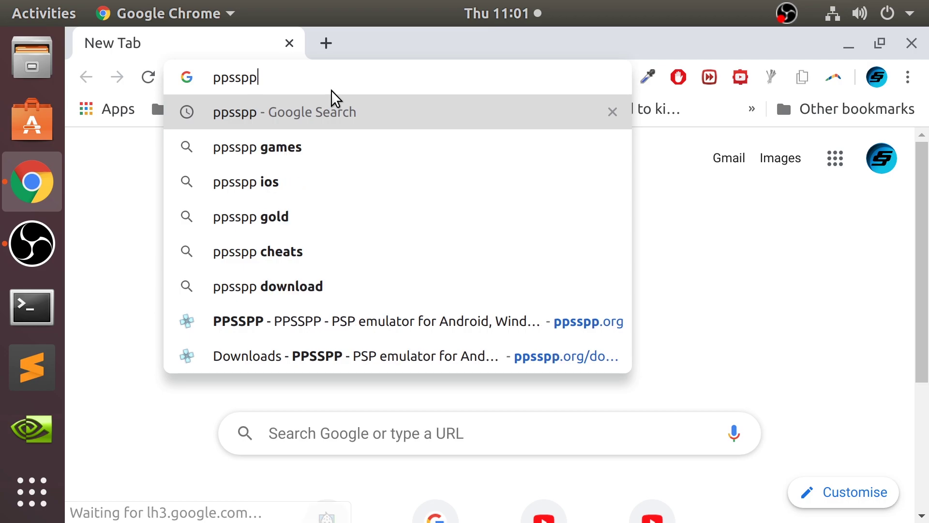
key(Return)
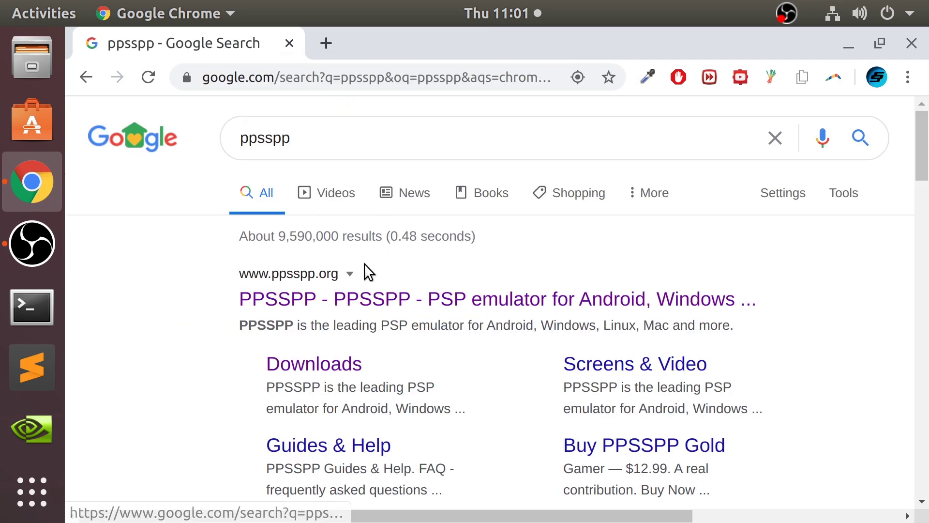
click(364, 266)
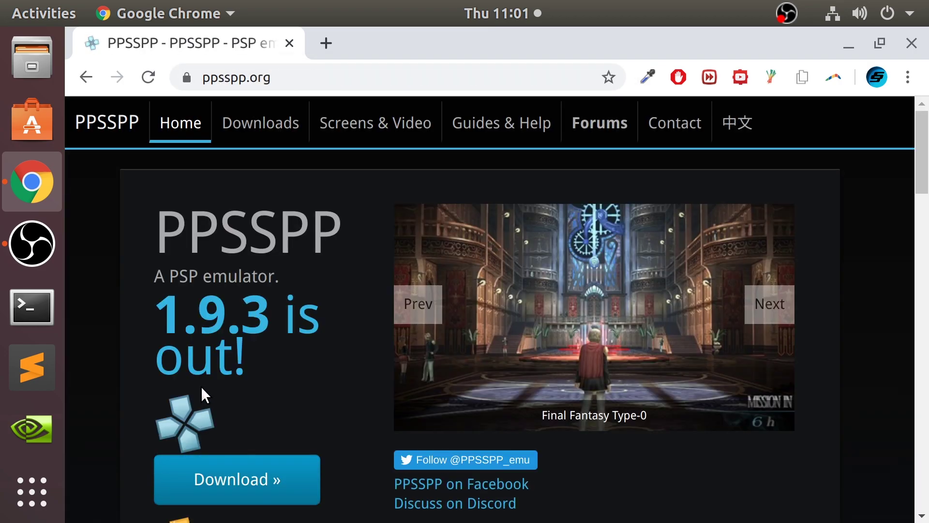
Go to the PPSSPP downloads page and open the Linux builds listed under PPSSPP for Linux.
scroll(232, 398, down, 2)
click(233, 393)
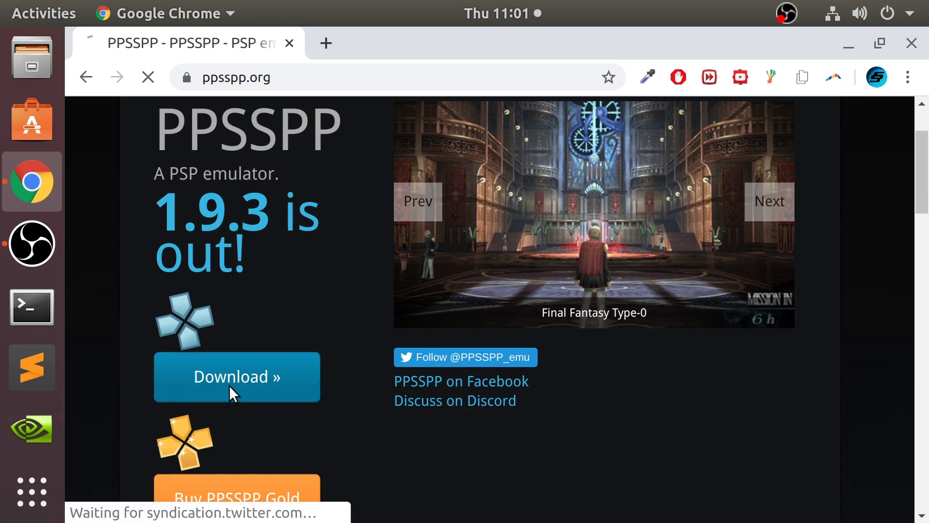
scroll(242, 385, down, 5)
scroll(243, 376, down, 15)
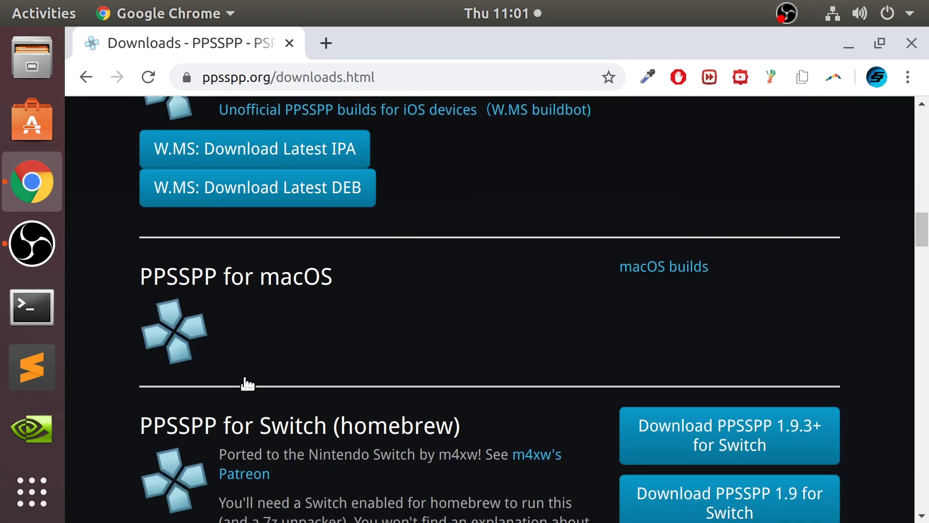
scroll(240, 371, down, 7)
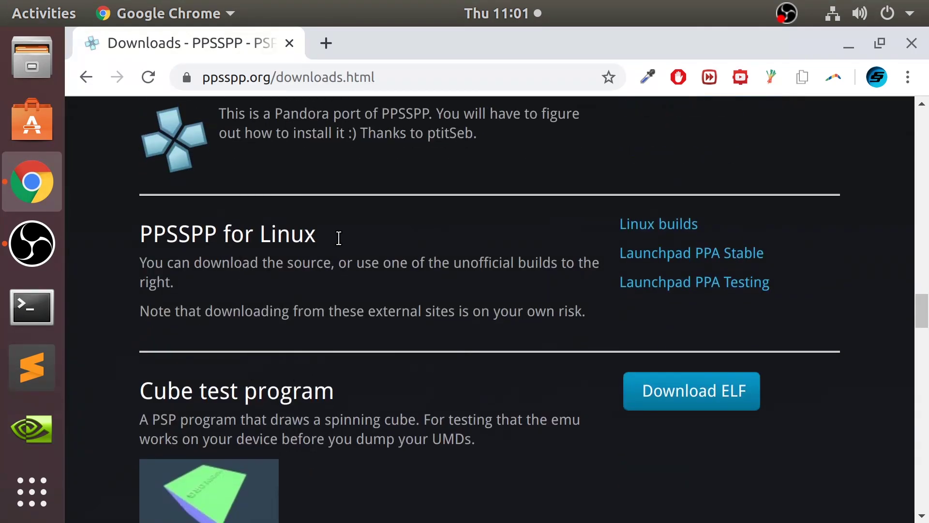
click(662, 230)
Review the Linux section's SDL2 installation instructions and its amd64 and i386 download options.
scroll(273, 297, down, 4)
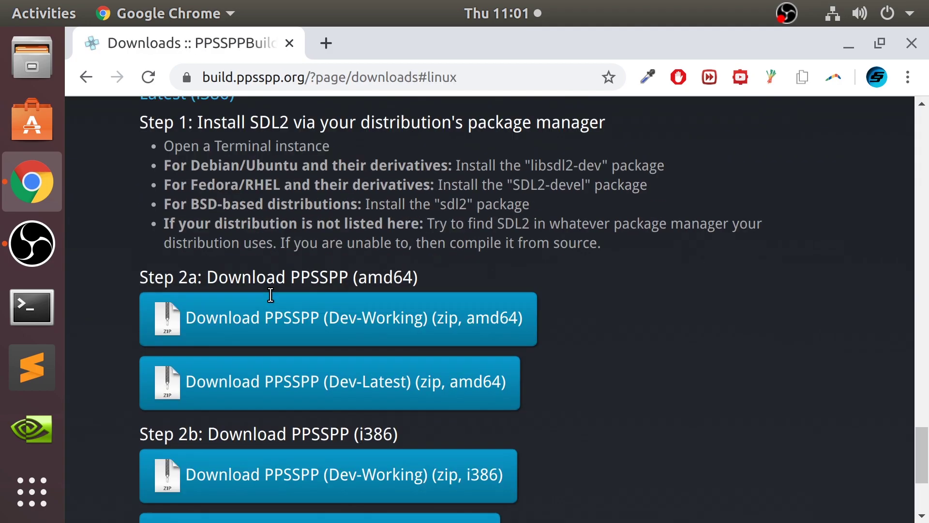
scroll(269, 303, up, 3)
scroll(267, 296, up, 2)
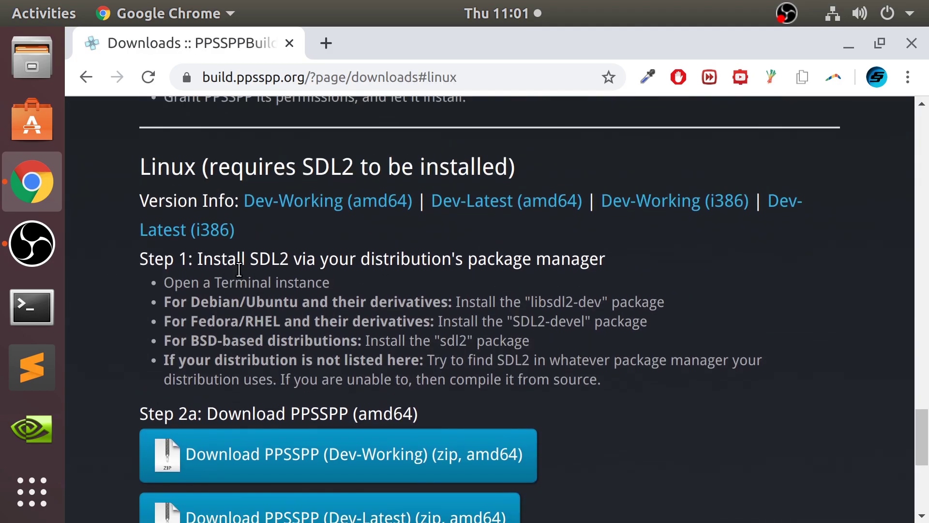
drag(239, 261, 514, 262)
click(111, 382)
scroll(220, 380, down, 2)
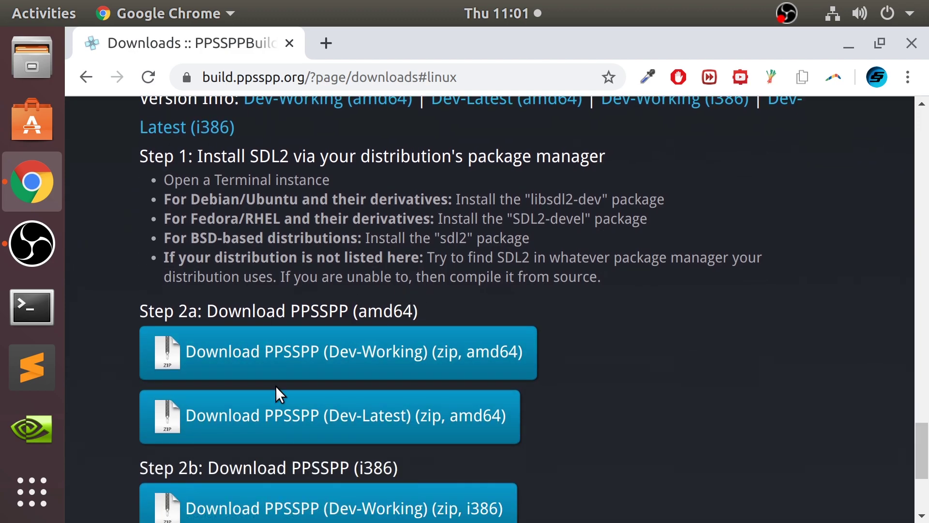
scroll(274, 385, down, 1)
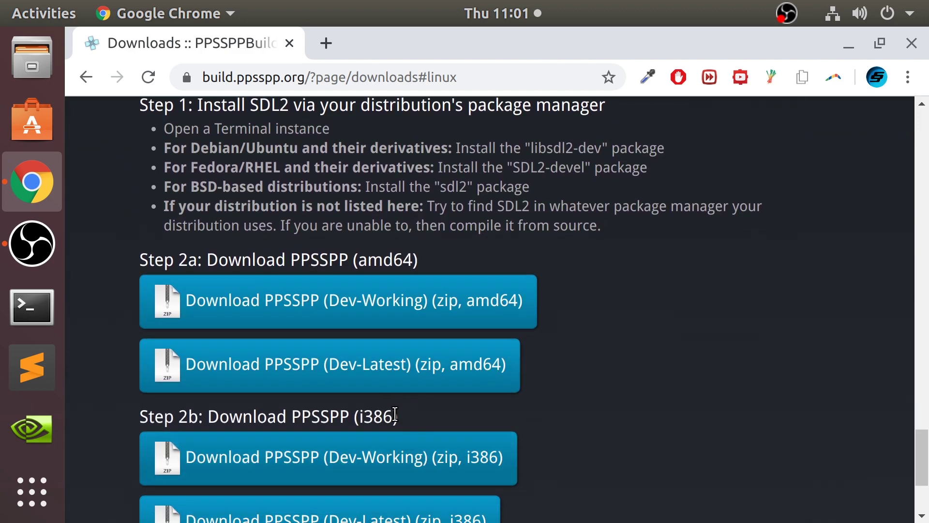
scroll(395, 414, up, 5)
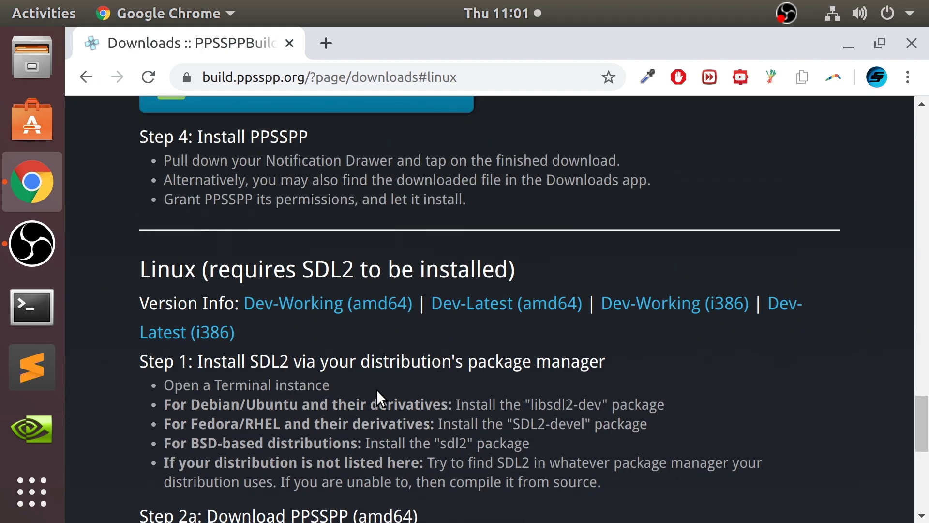
Switch to the Terminal and enter the beginning of the package command, "sudo apt-get install", without running it.
click(43, 305)
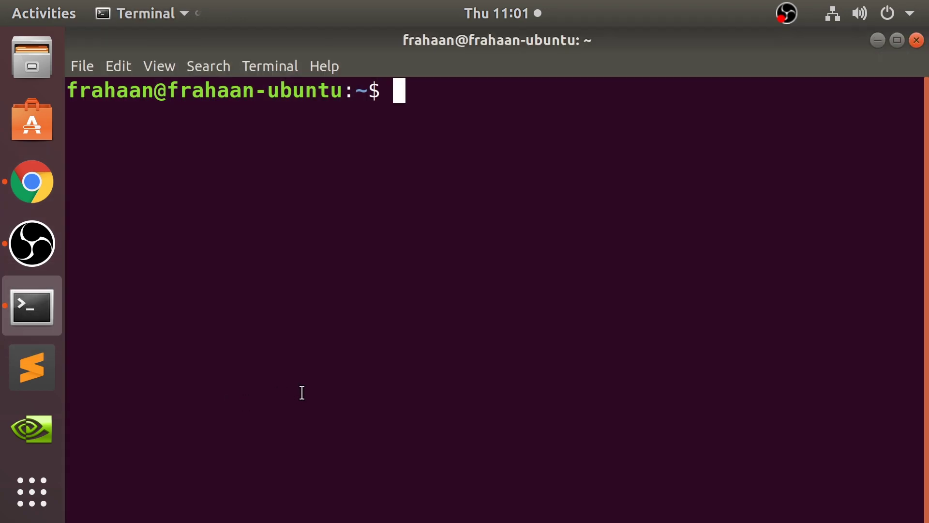
text(sudo apt-)
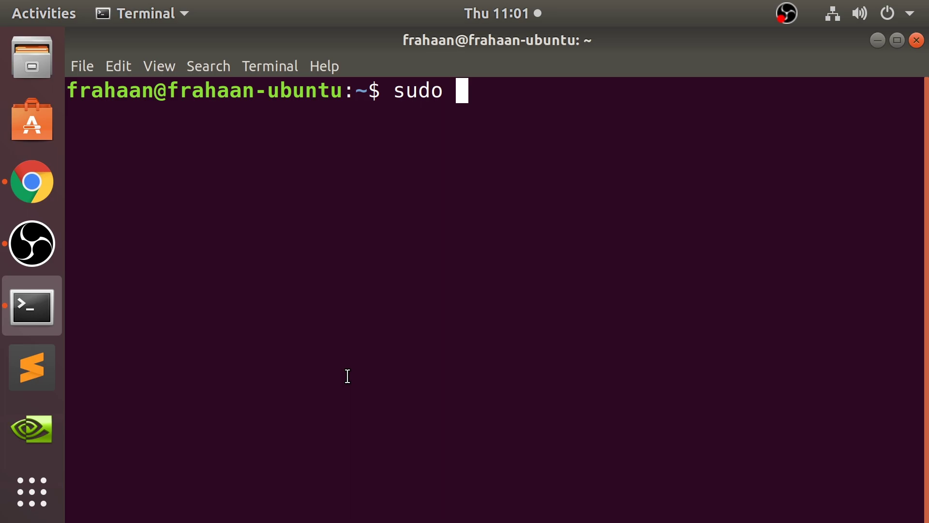
text(get )
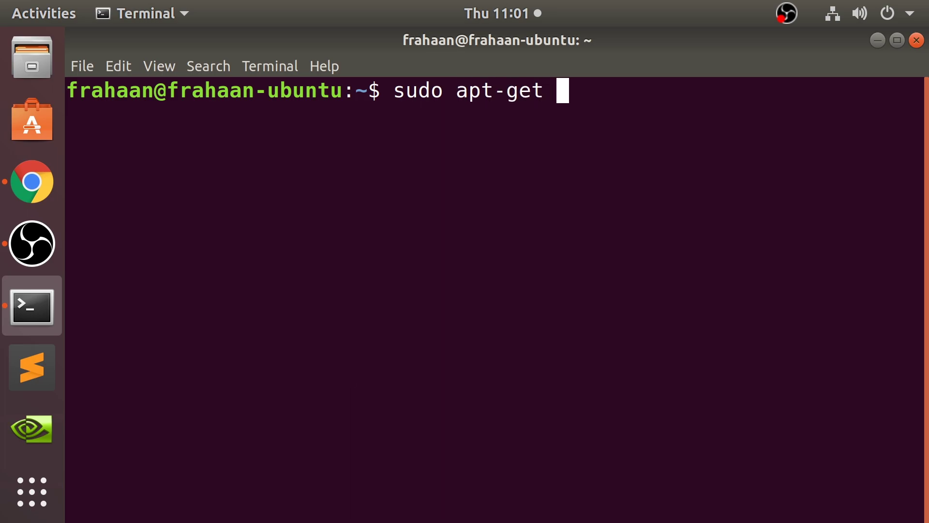
text(install)
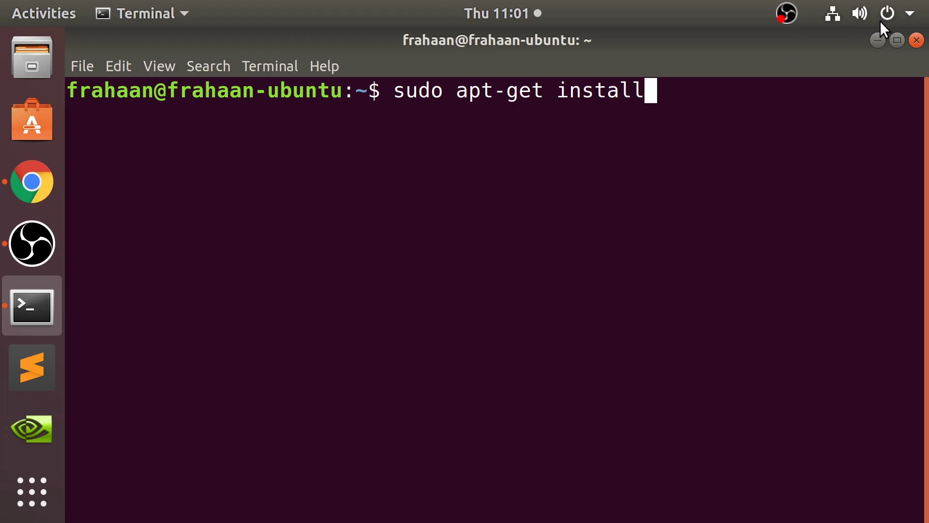
Switch to Chrome and review the SDL2 package names given for Debian/Ubuntu, Fedora/RHEL and BSD-based distributions.
key(alt+Tab)
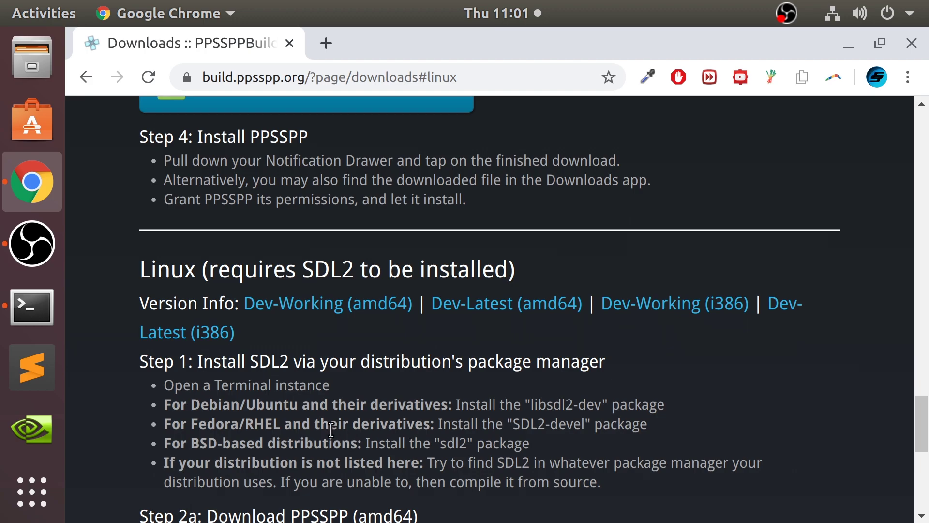
drag(240, 404, 598, 400)
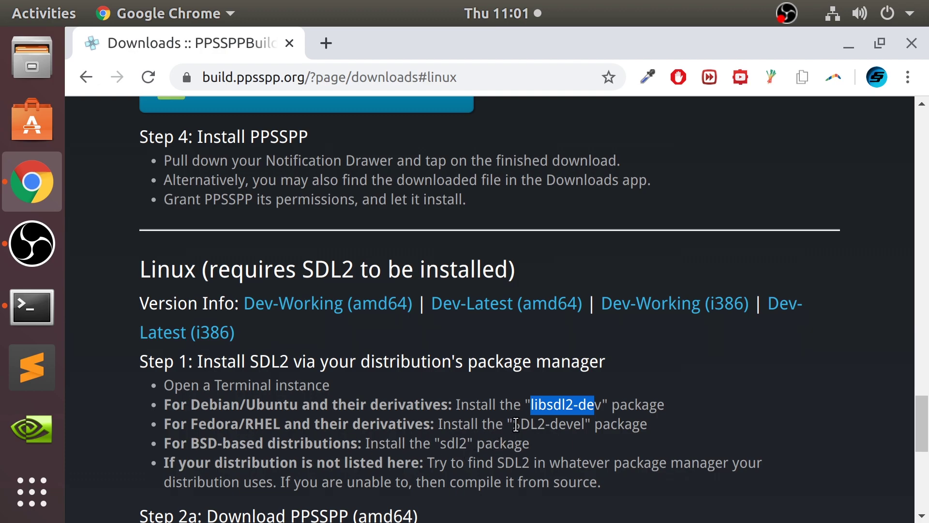
drag(514, 424, 550, 419)
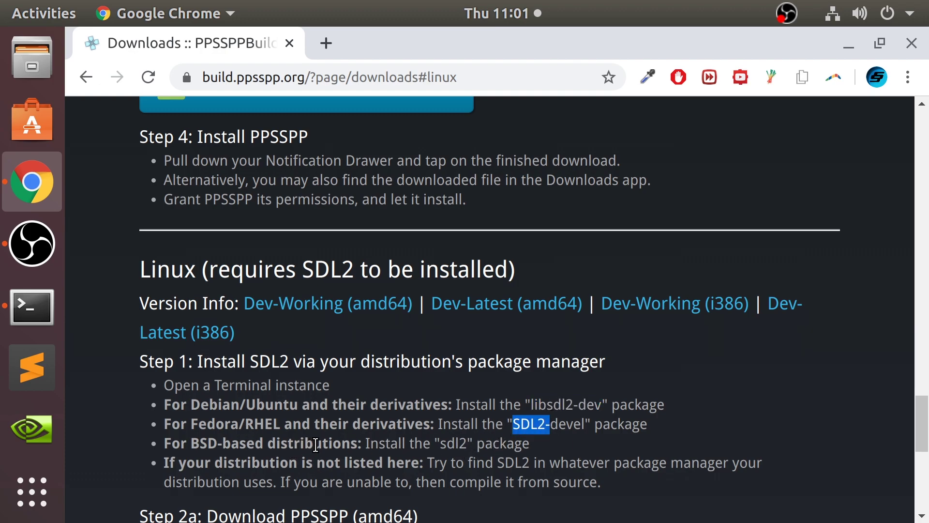
double_click(454, 444)
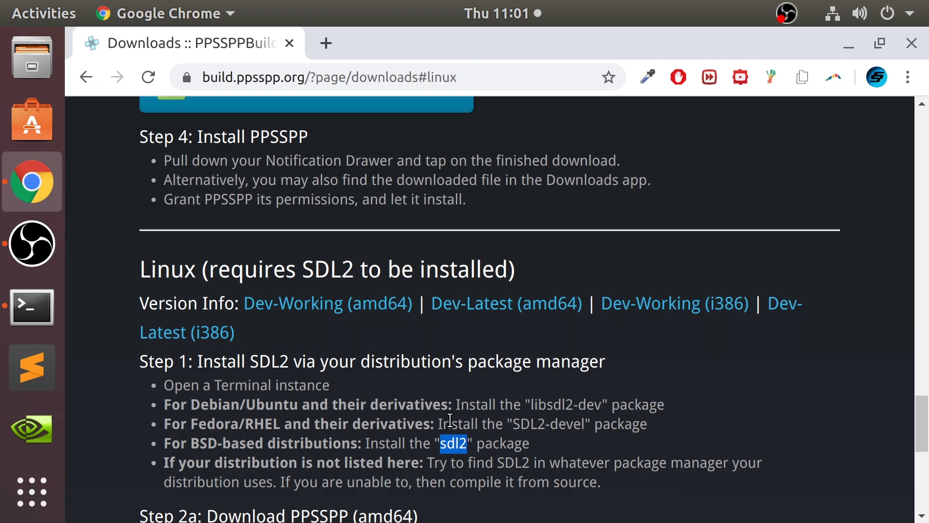
drag(602, 404, 531, 409)
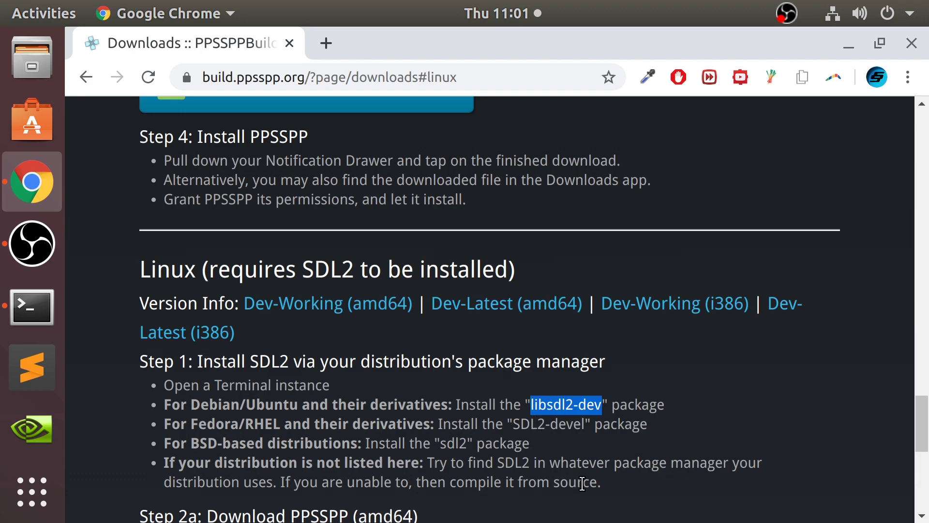
key(alt+Left)
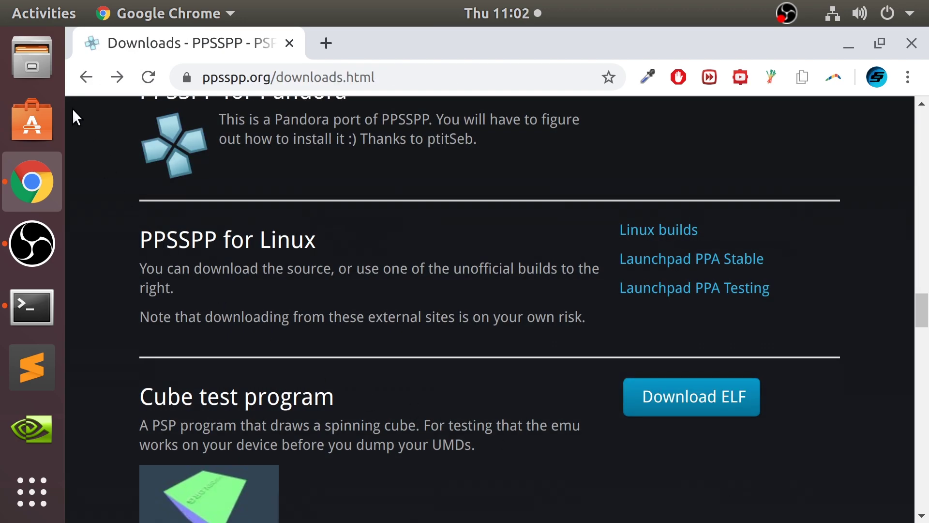
click(114, 85)
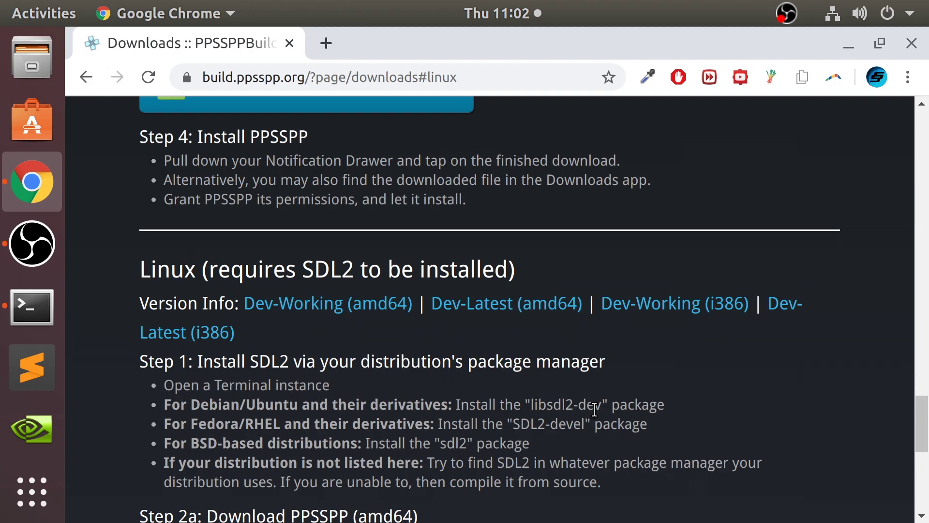
Copy the package name "libsdl2-dev" from the Debian/Ubuntu instruction.
drag(603, 406, 566, 407)
drag(601, 407, 542, 401)
key(super+c)
right_click(543, 401)
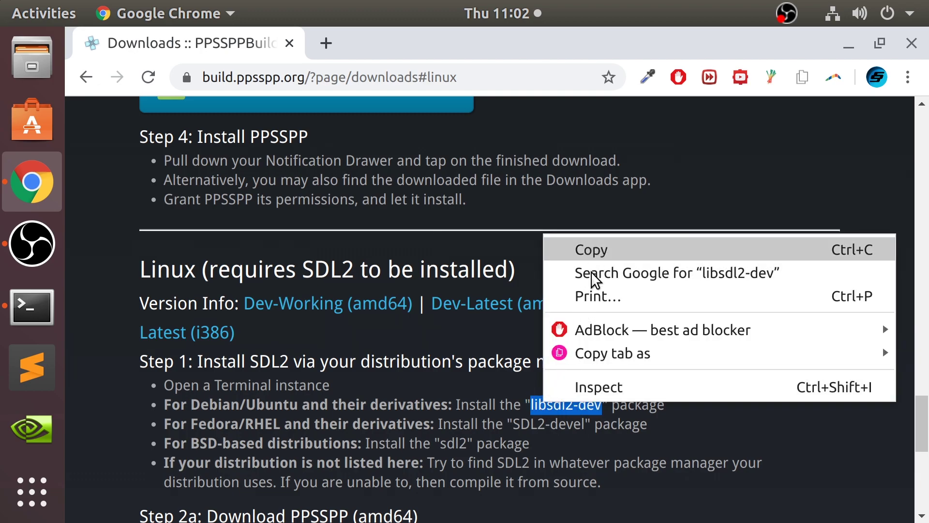
click(635, 242)
right_click(636, 240)
click(630, 257)
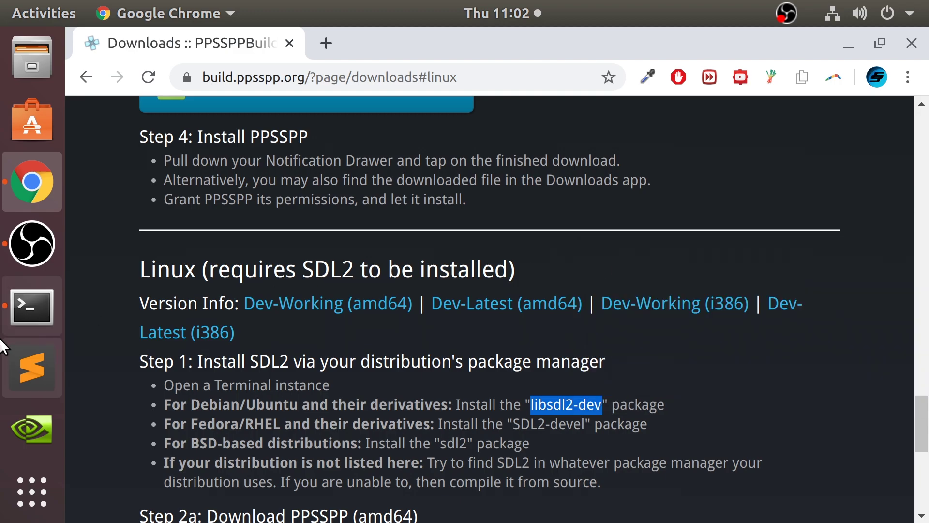
Switch to the Terminal, complete the command as "sudo apt-get install libsdl2-dev", run it and enter the sudo password.
click(14, 324)
right_click(731, 270)
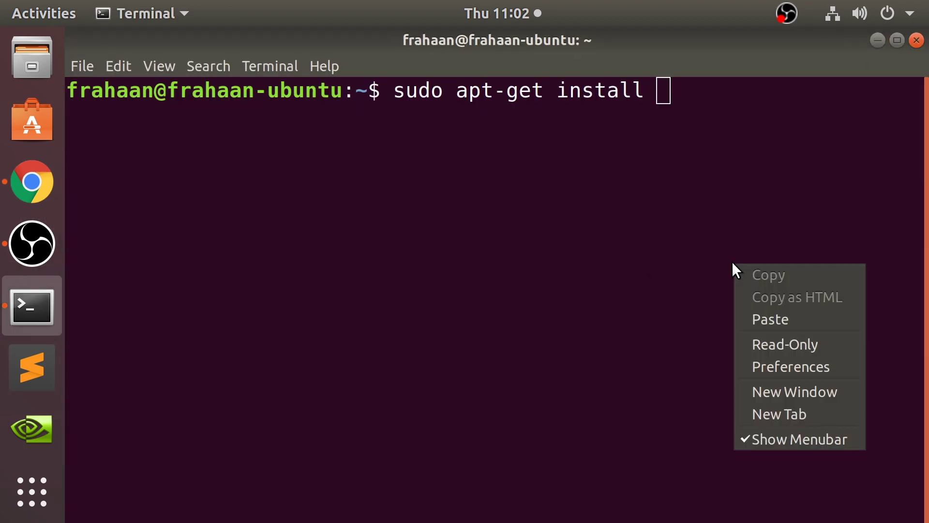
click(745, 315)
key(Return)
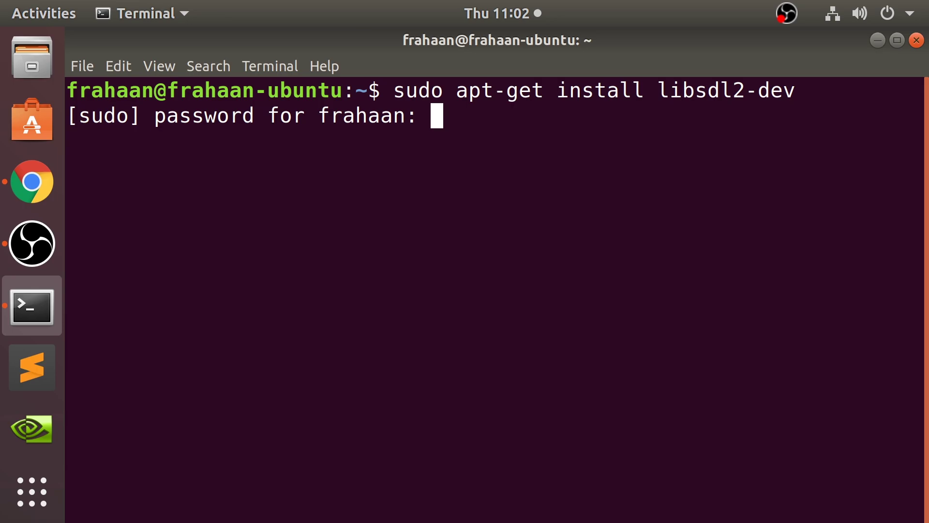
key(Return)
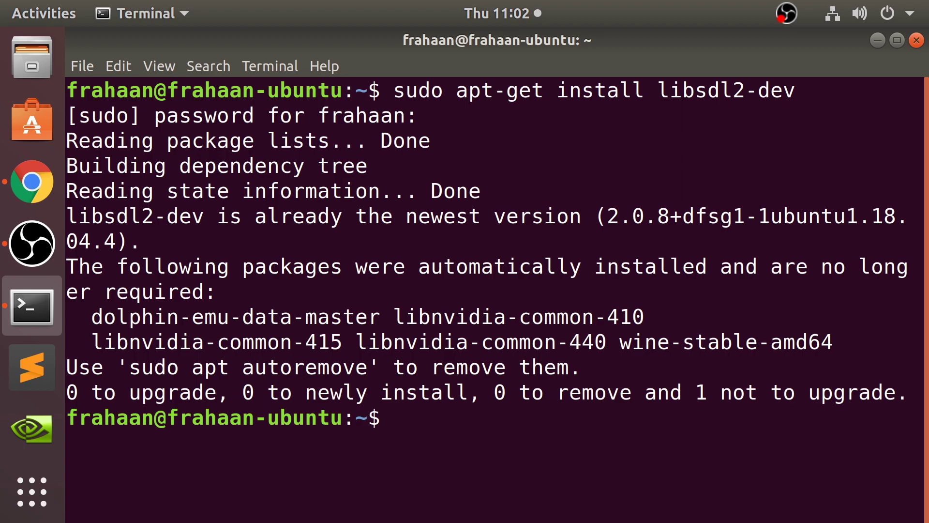
Highlight the installation output, clear the selection and close the Terminal window.
drag(154, 392, 243, 166)
click(726, 97)
click(916, 40)
Compare the amd64 and i386 PPSSPP downloads in steps 2a and 2b, highlighting the "amd64" label.
scroll(567, 251, down, 8)
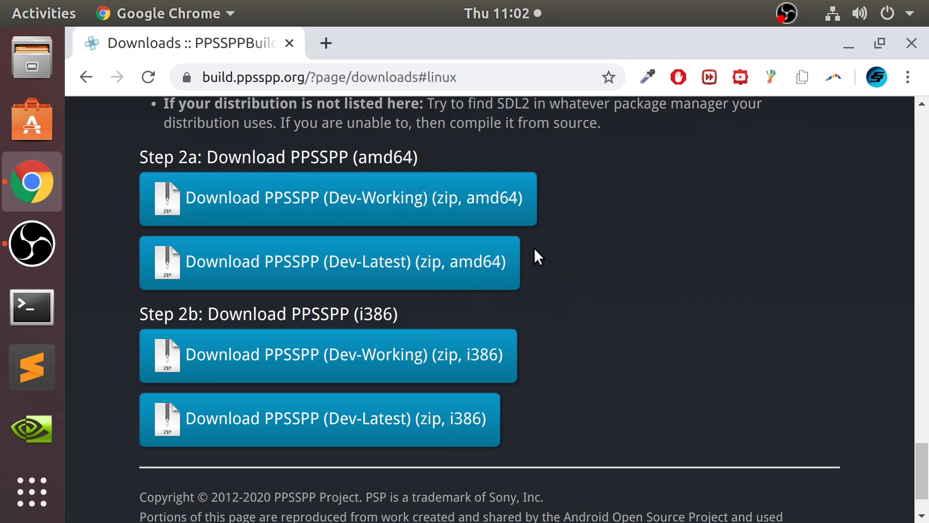
mouse_move(403, 156)
mouse_down()
mouse_move(370, 143)
mouse_move(360, 158)
mouse_move(408, 158)
mouse_up()
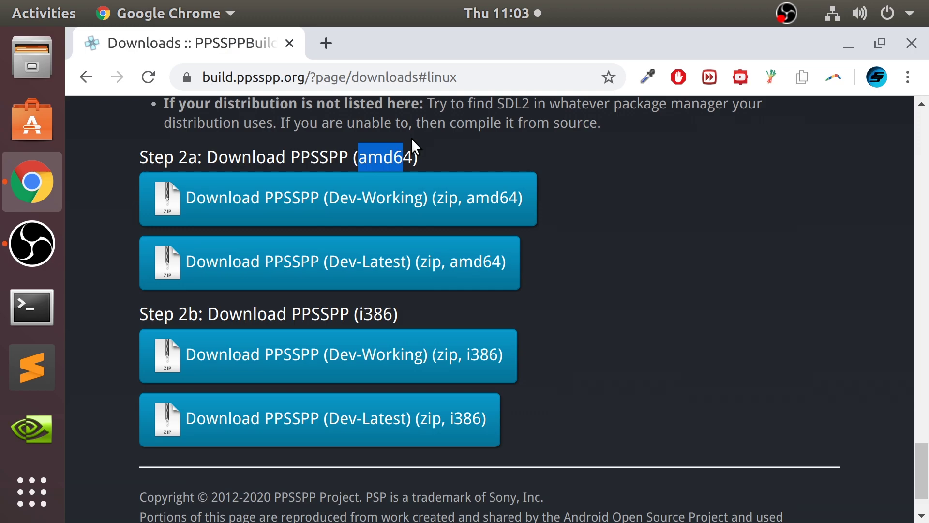
key(shift+Right)
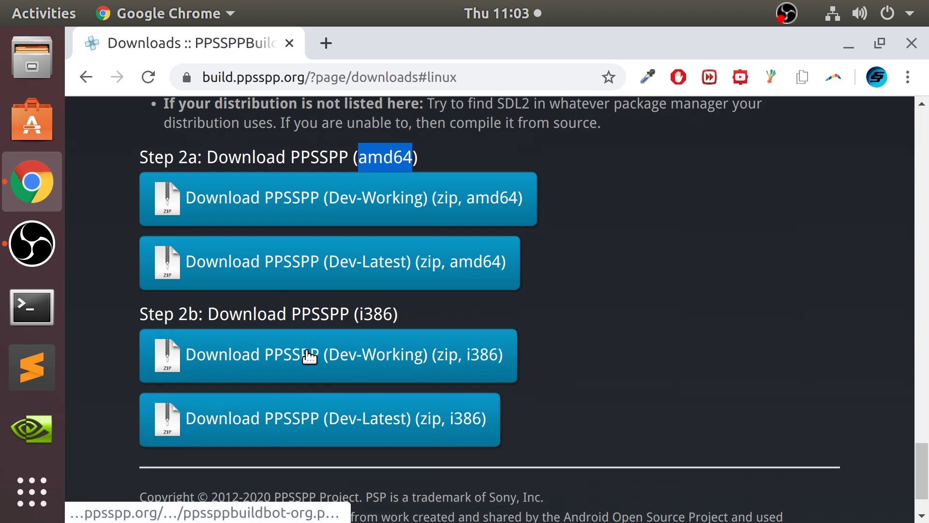
click(692, 355)
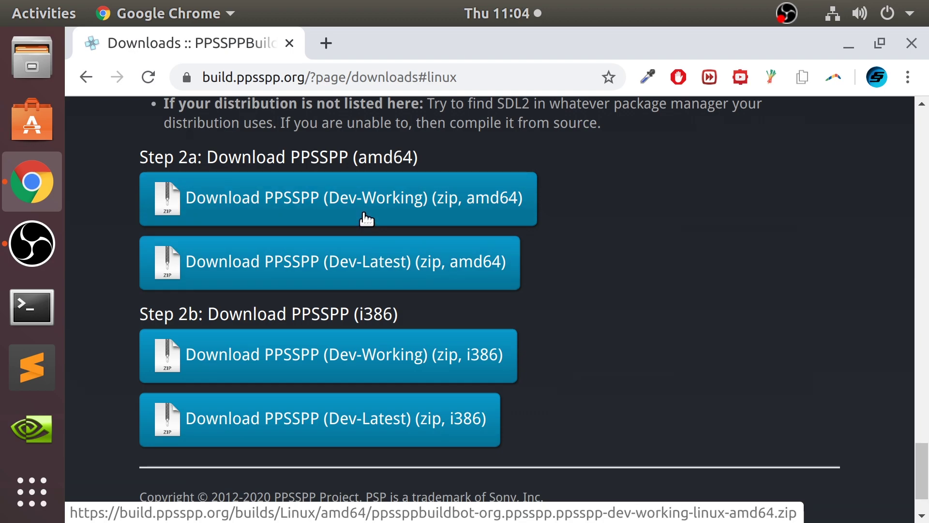
Download the Dev-Working amd64 zip of PPSSPP and delete the older copy of that zip from the Downloads folder.
click(367, 219)
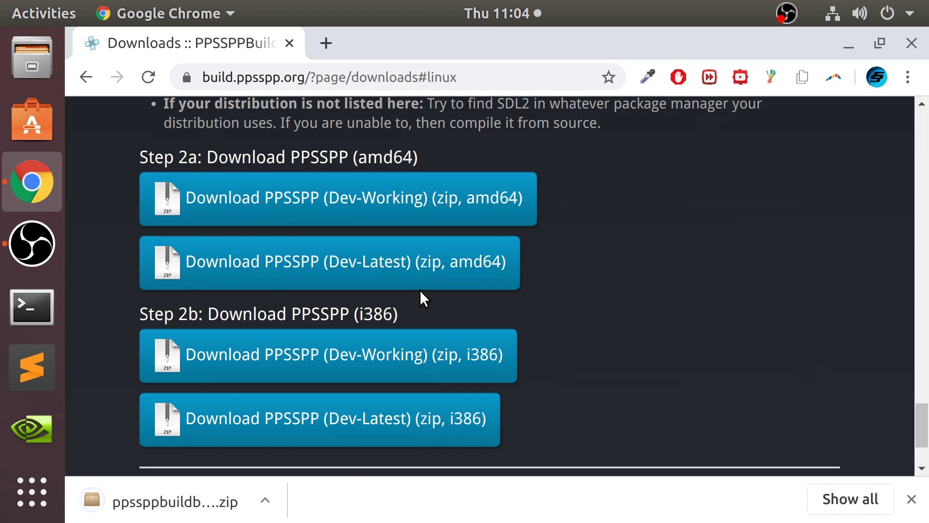
key(super+d)
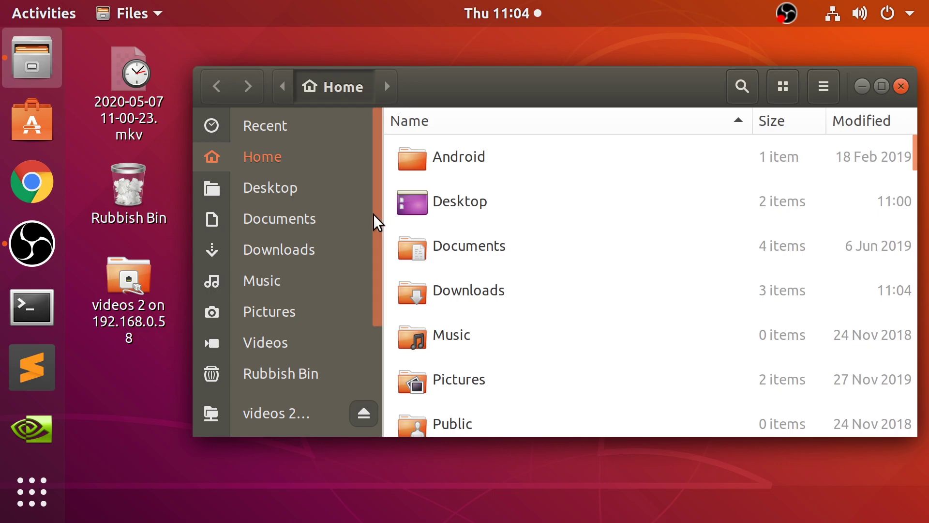
click(368, 249)
click(532, 178)
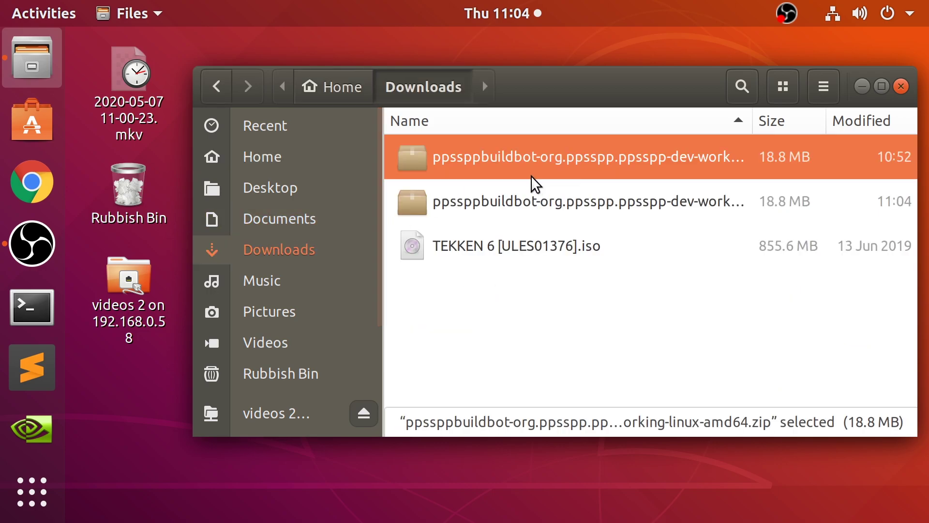
key(Delete)
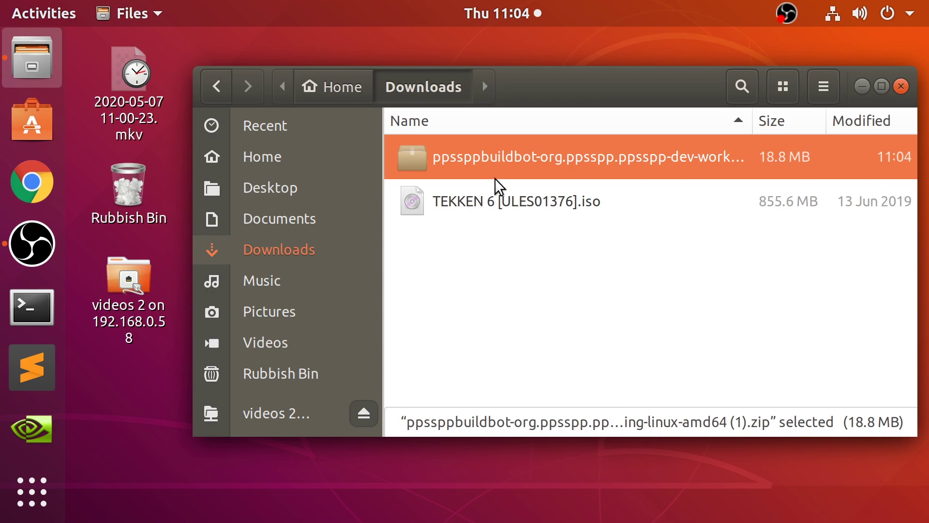
Extract the downloaded PPSSPP amd64 zip within Downloads and open the extracted folder.
click(499, 254)
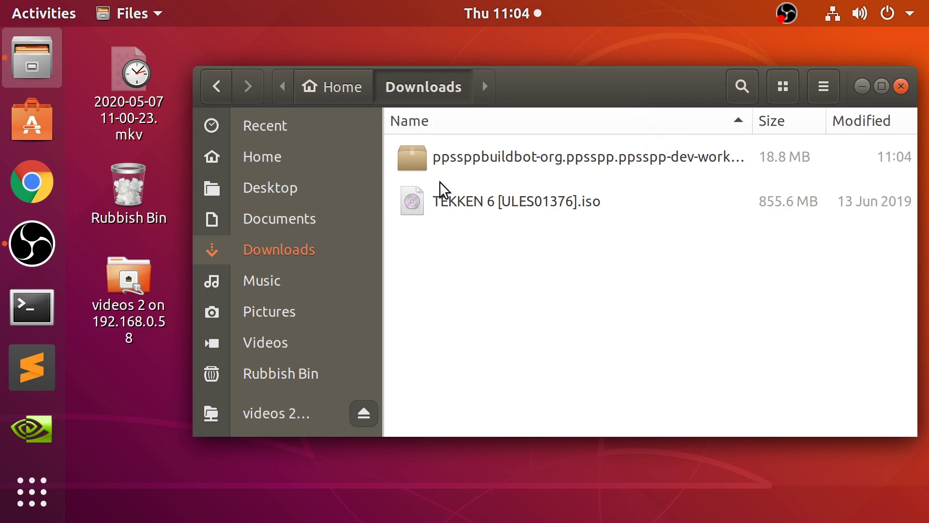
right_click(445, 165)
click(491, 371)
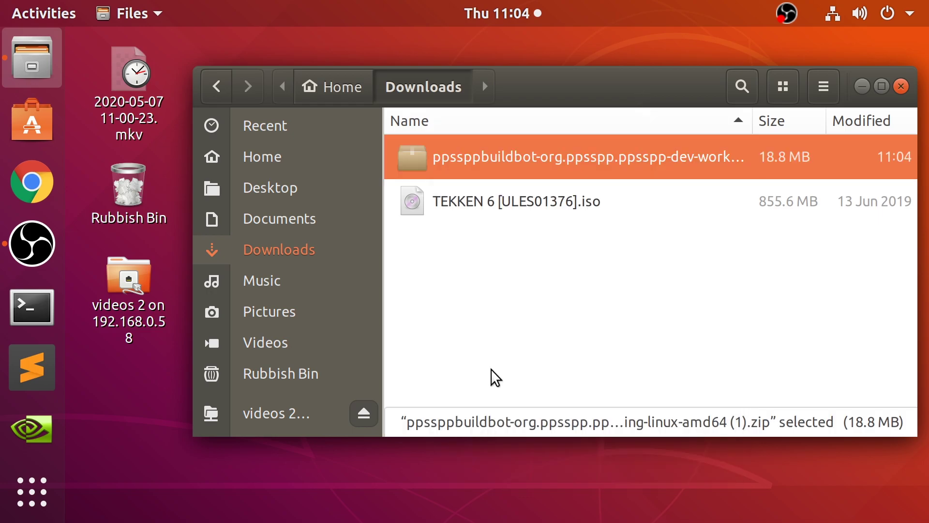
double_click(508, 154)
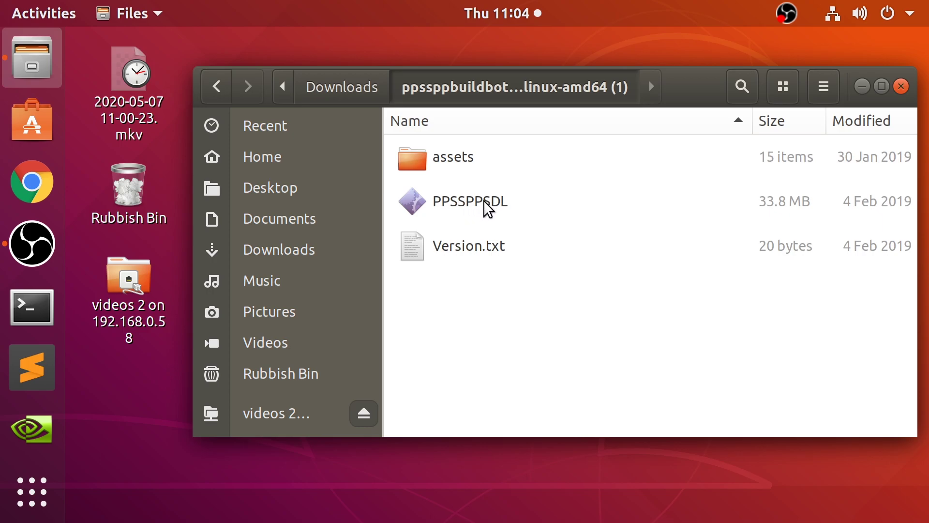
Check the PPSSPPSDL file's permissions for executing it as a program, close its properties and run it.
click(478, 212)
double_click(478, 212)
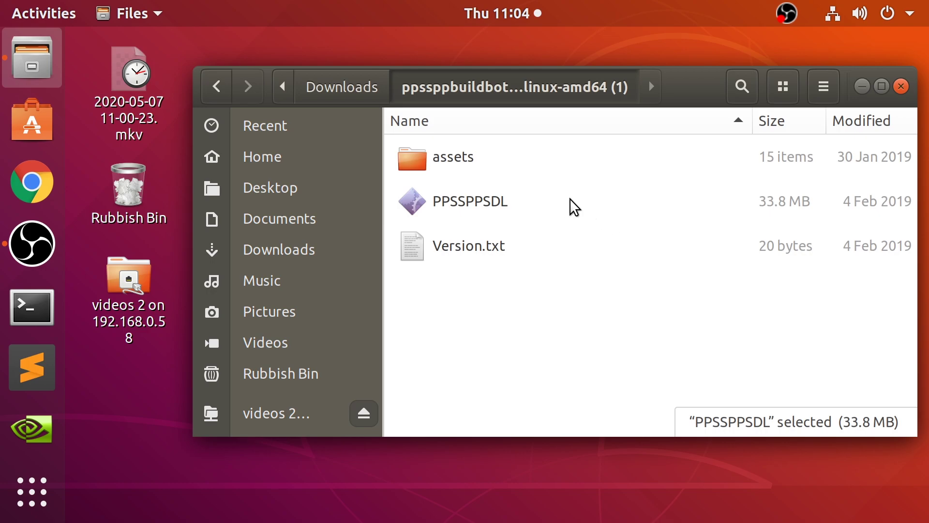
right_click(570, 203)
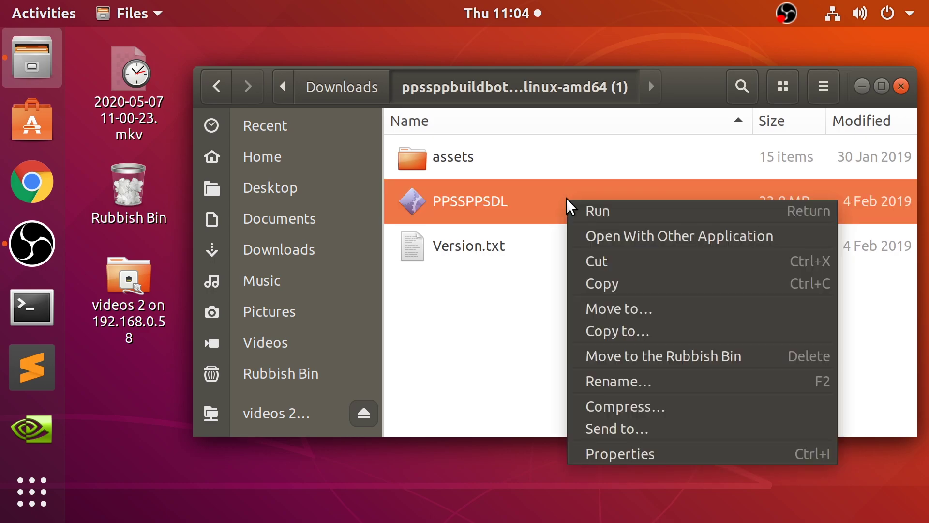
click(590, 461)
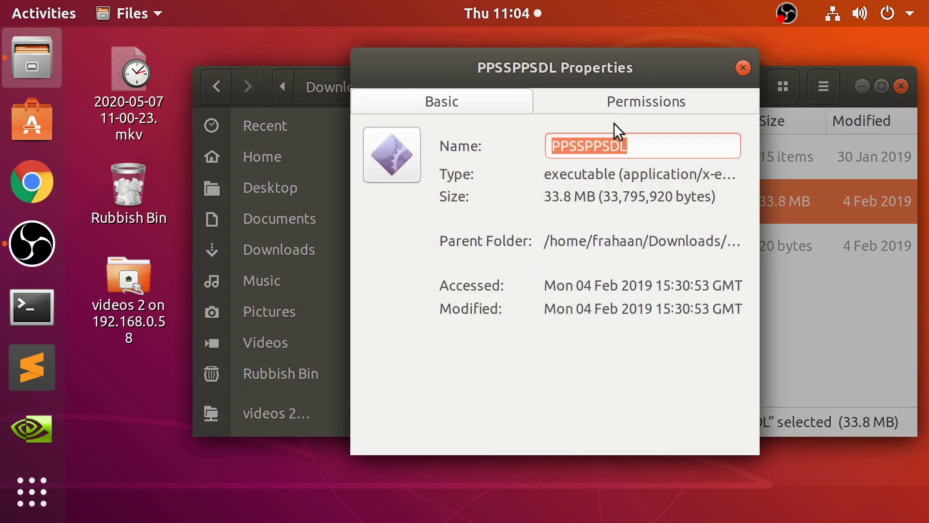
click(613, 107)
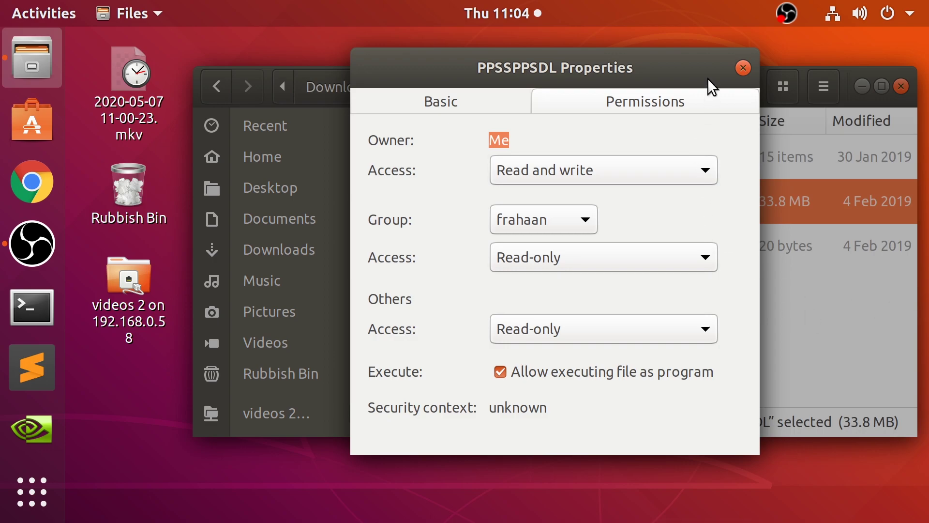
click(742, 73)
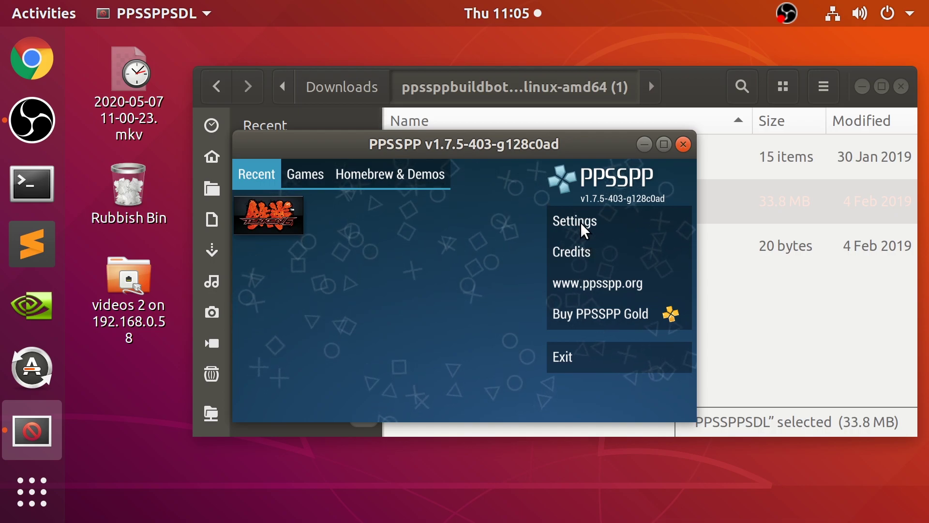
Open the emulator's settings and view the available rendering Backend options in the graphics settings.
click(583, 231)
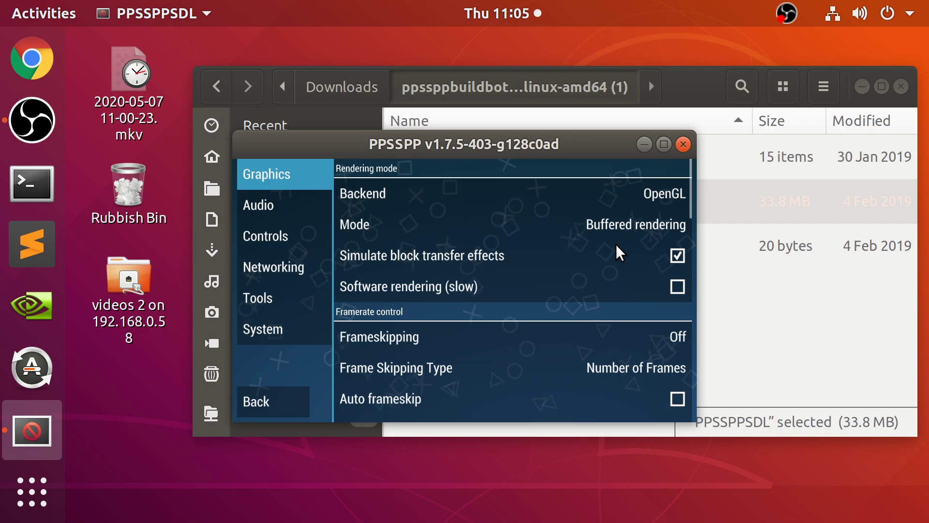
click(606, 202)
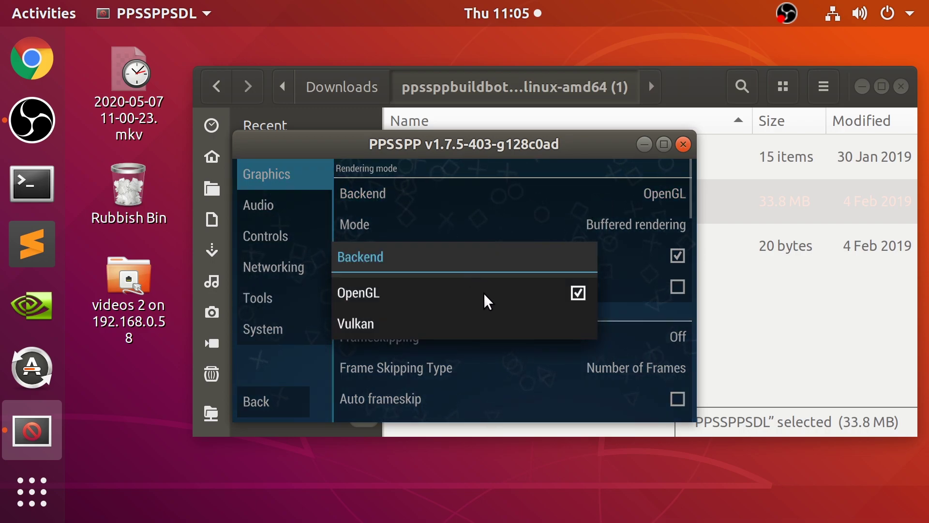
click(670, 249)
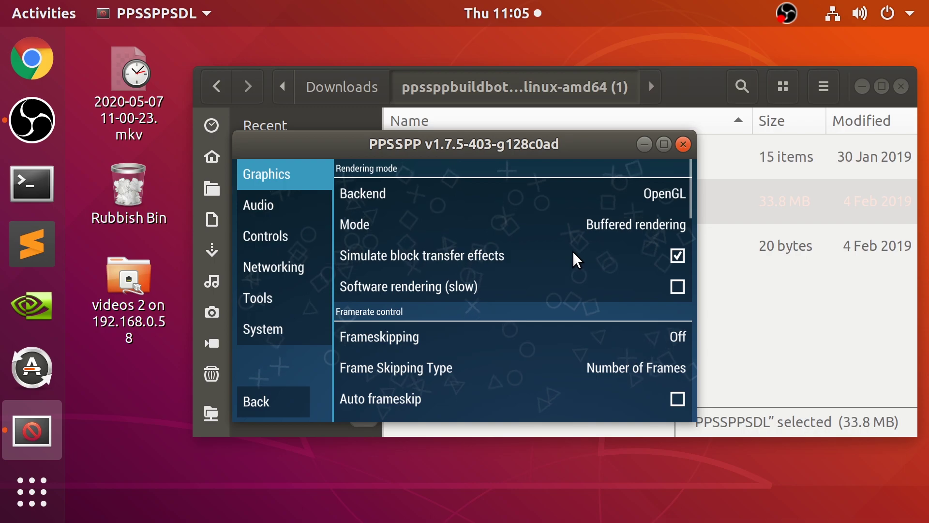
Review the framerate and feature settings and look through the Postprocessing shader choices.
scroll(579, 237, down, 3)
scroll(561, 241, down, 4)
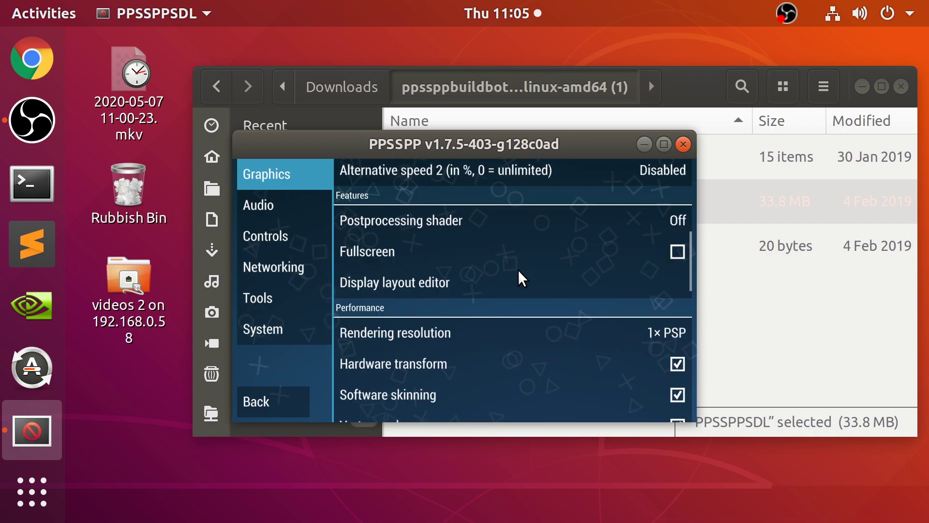
scroll(576, 252, down, 2)
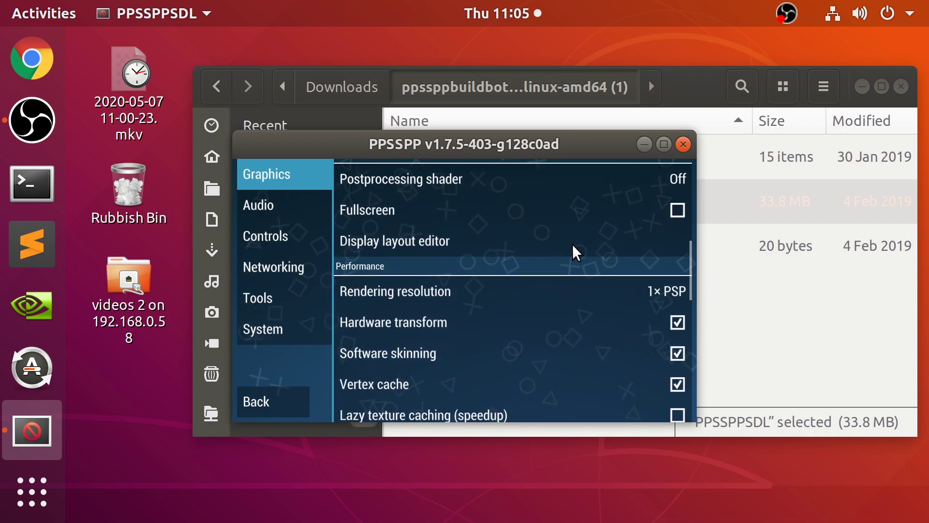
click(486, 179)
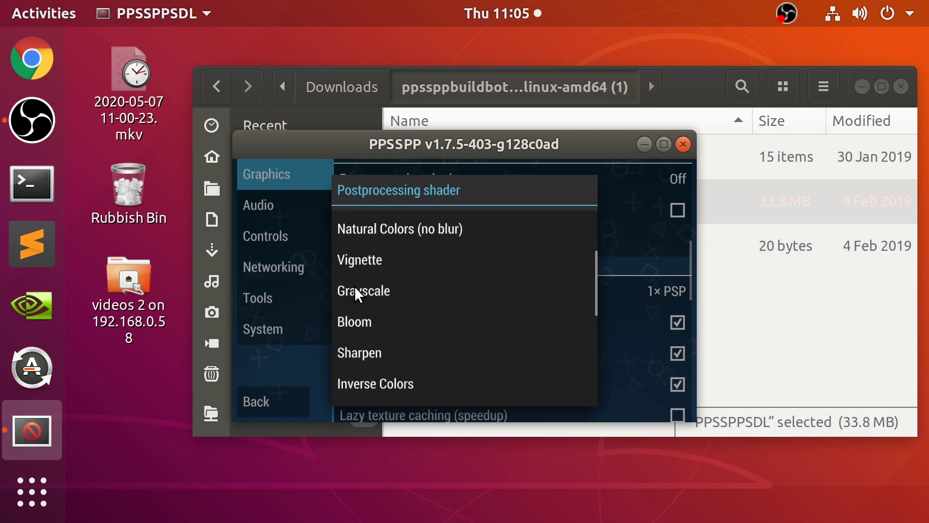
scroll(363, 285, up, 4)
scroll(492, 269, down, 5)
click(628, 282)
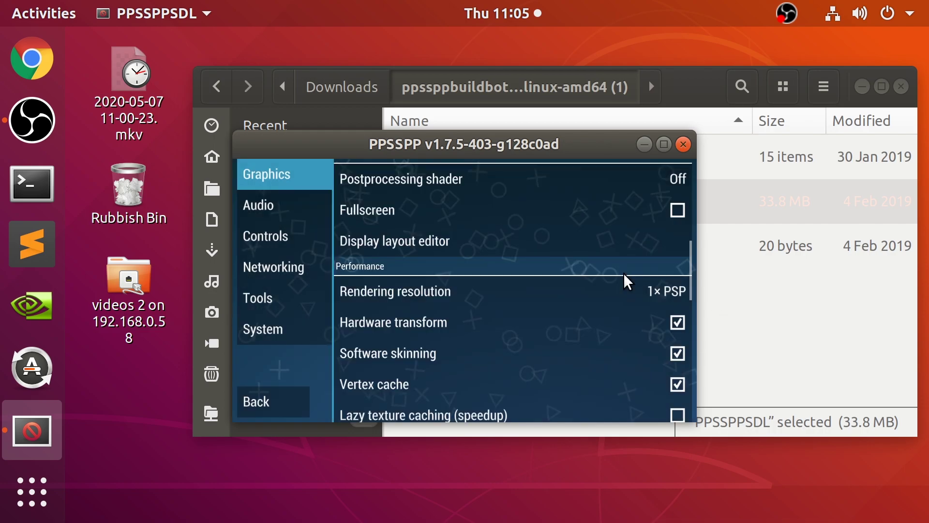
View the Rendering resolution choices and review the remaining performance, texture filtering and overlay graphics settings.
scroll(613, 264, down, 4)
click(603, 182)
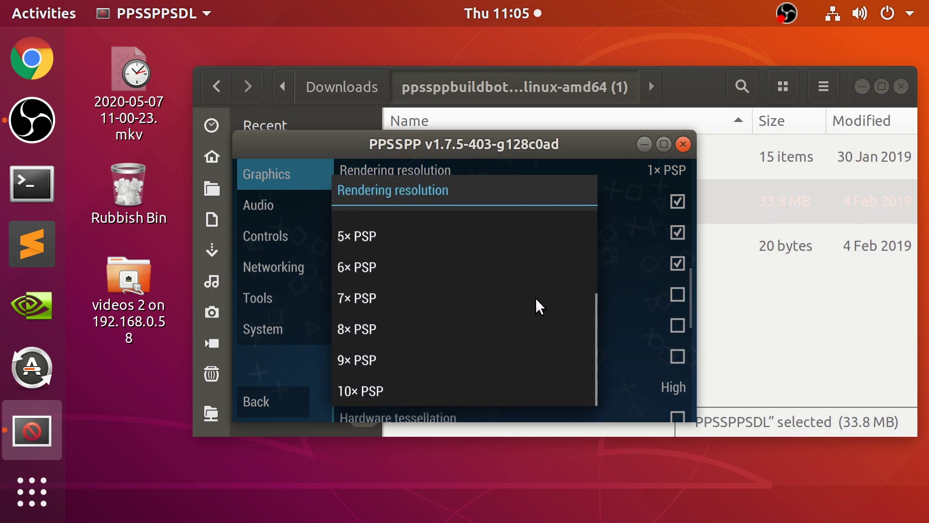
click(653, 247)
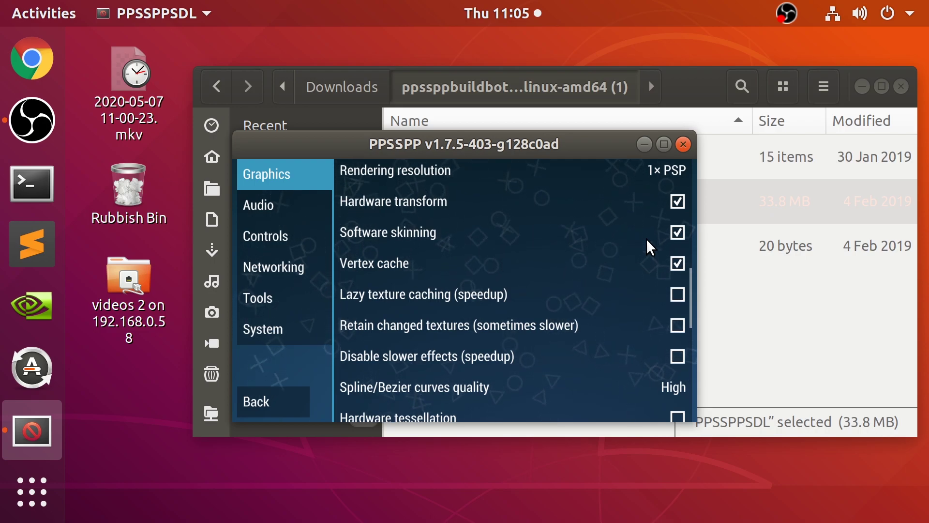
scroll(603, 263, down, 5)
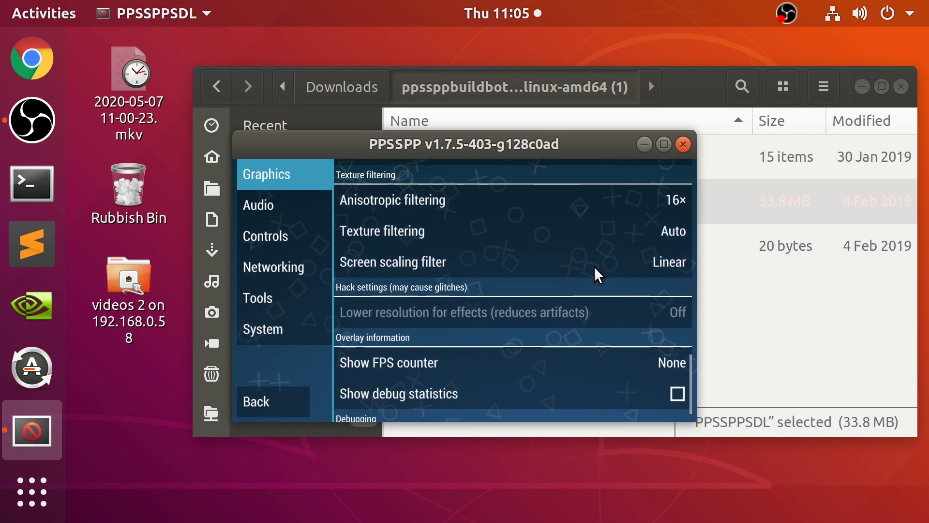
scroll(633, 333, down, 1)
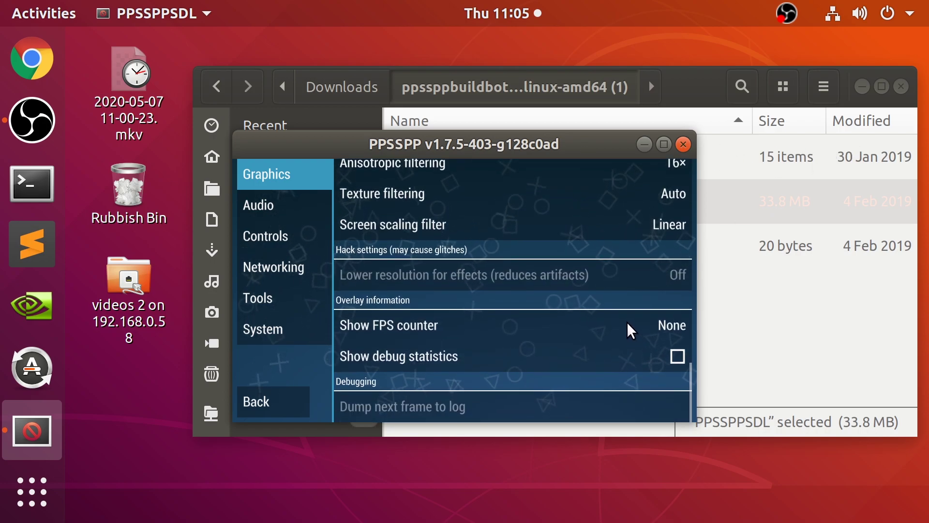
Look through the Audio and Networking settings and bring up the Tools category.
click(286, 201)
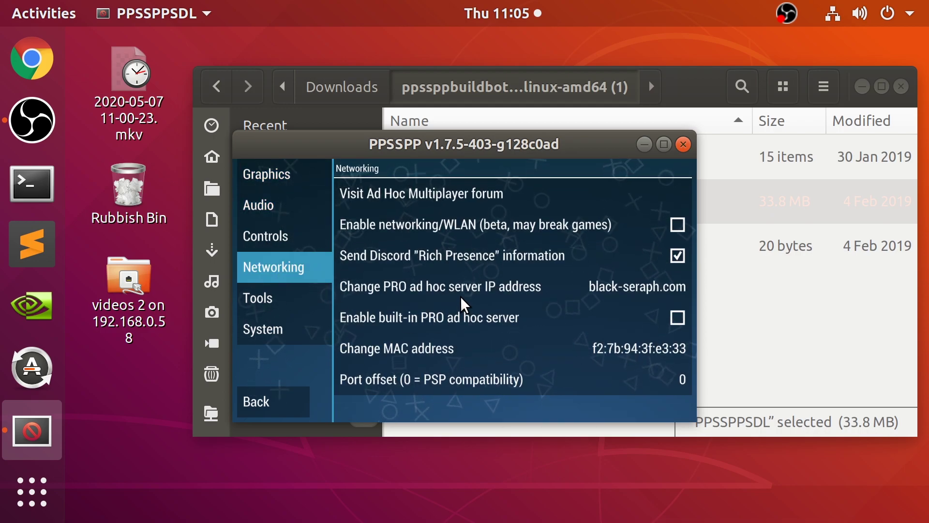
click(290, 319)
click(283, 310)
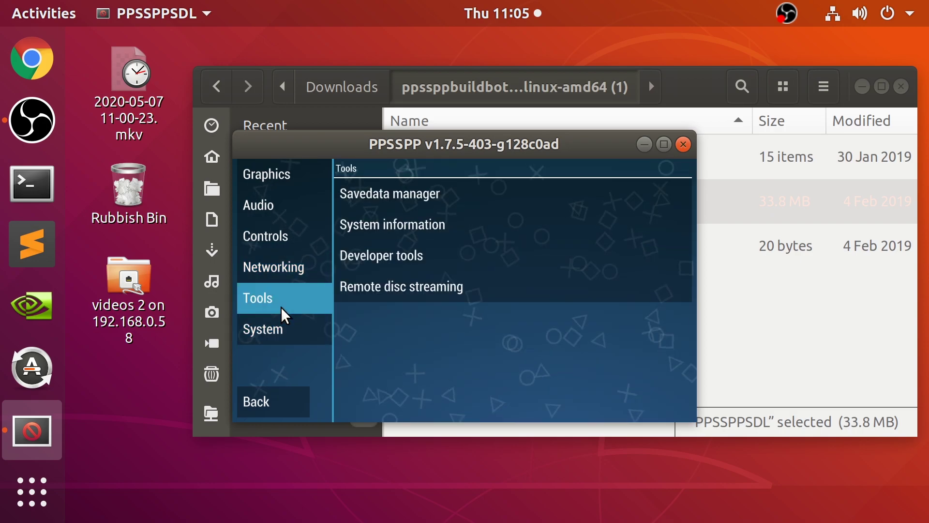
Inspect the Save data and Save states lists in the Savedata manager and return to the Tools category.
click(371, 196)
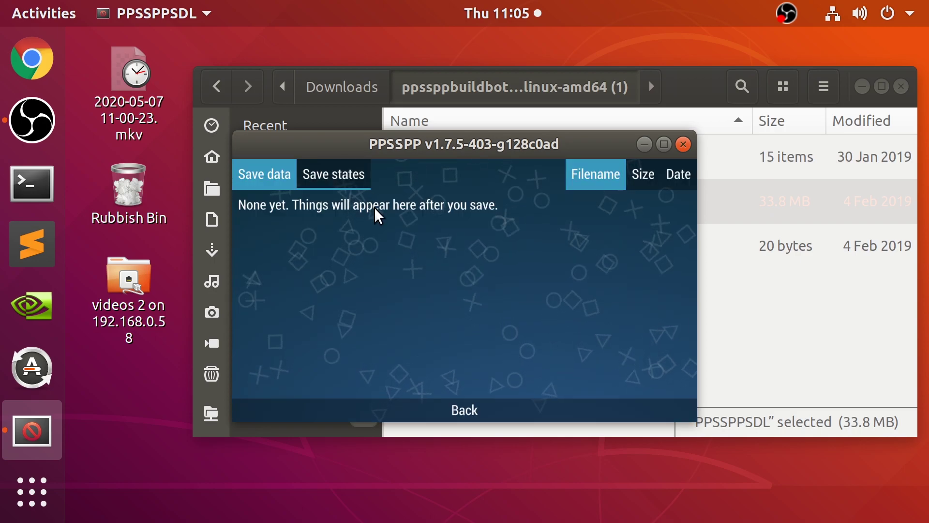
click(313, 187)
click(290, 179)
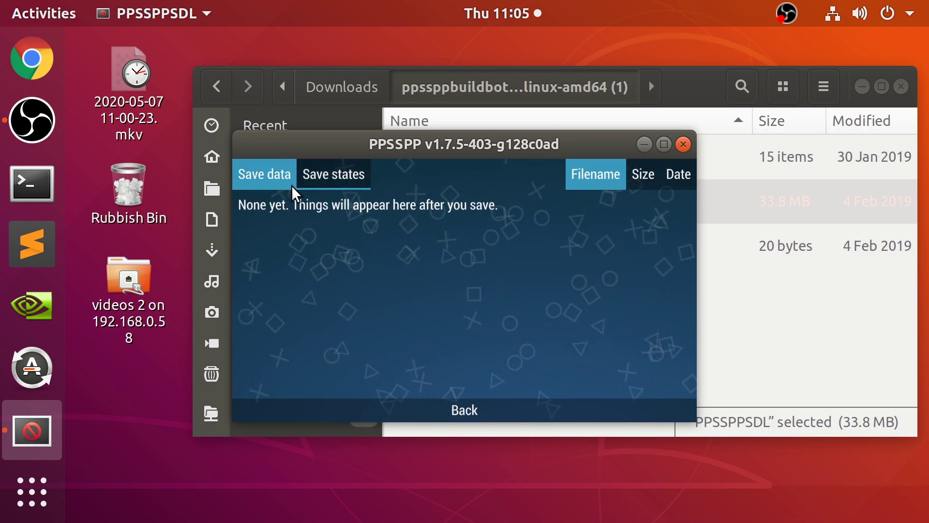
click(454, 411)
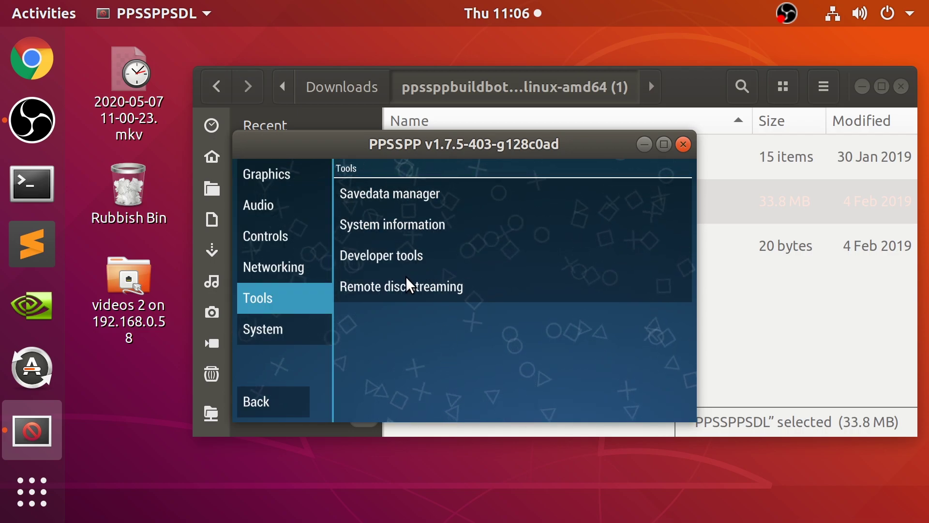
Examine the System information pages, including the OGL extensions and Device info, and return to the settings.
click(376, 228)
click(300, 208)
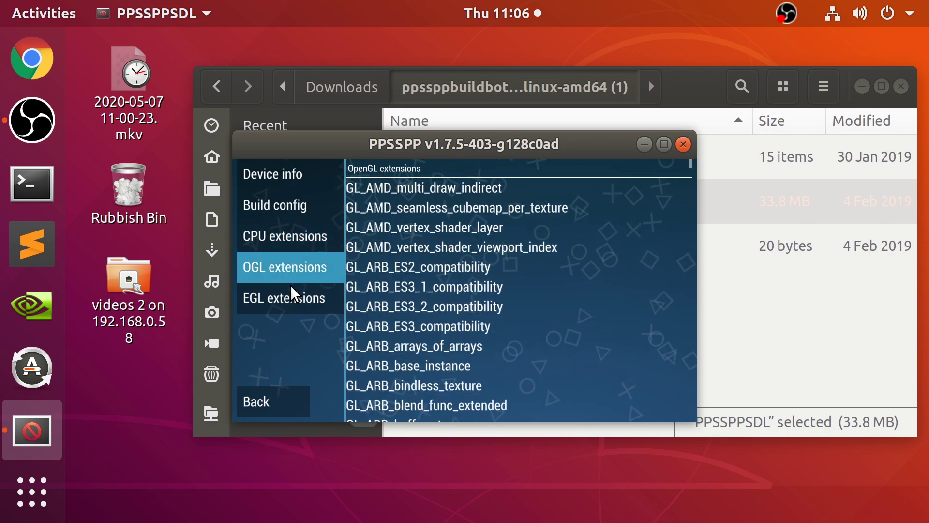
click(295, 188)
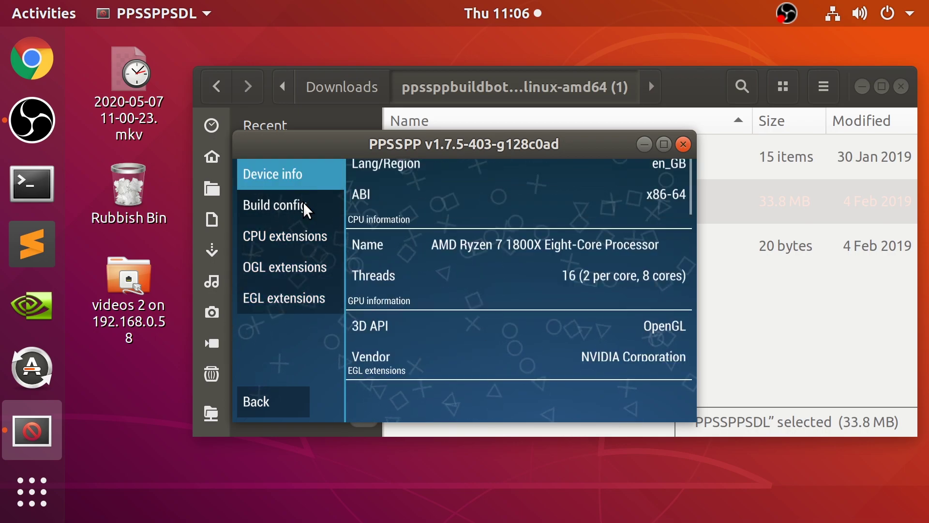
click(267, 409)
Review the System settings, including the available PSP model options.
click(319, 332)
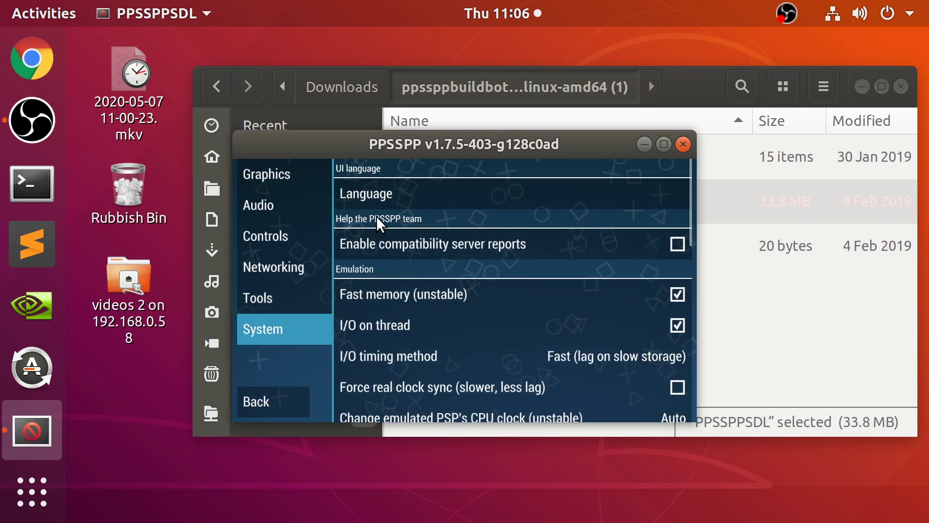
scroll(381, 225, down, 10)
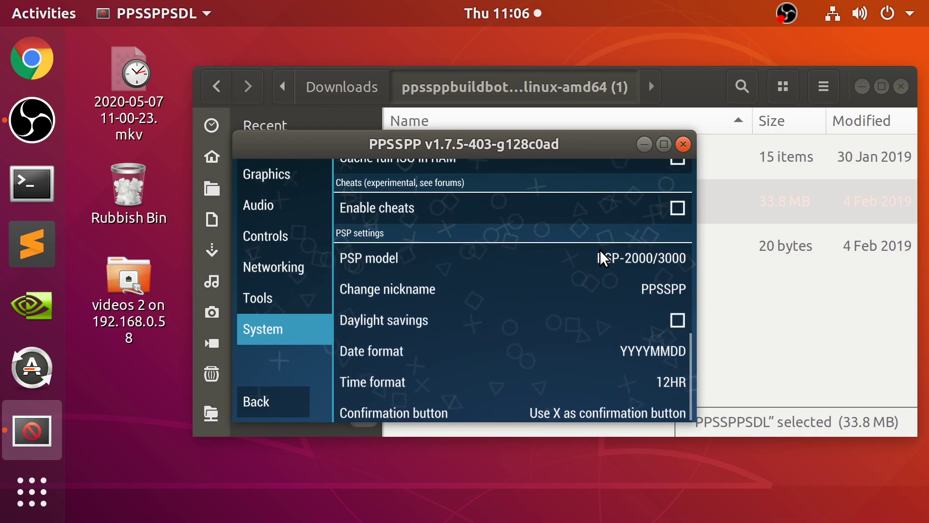
click(600, 258)
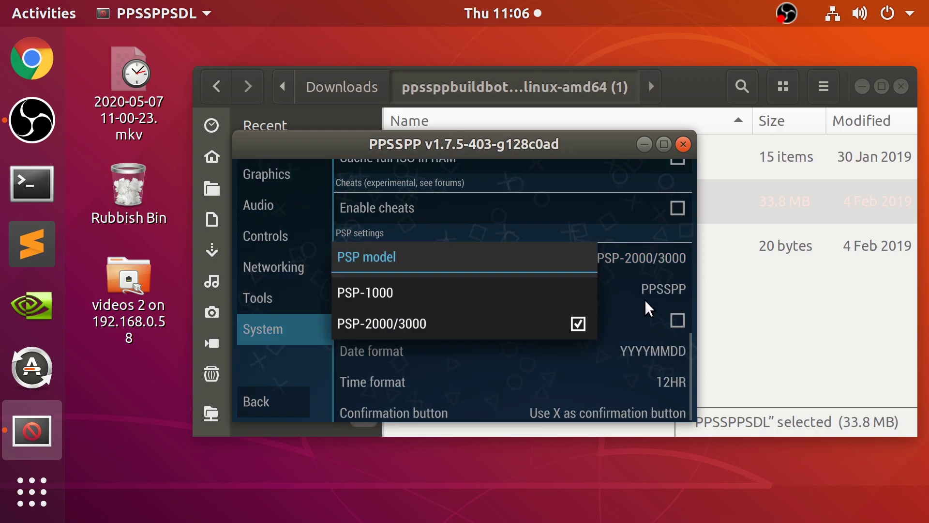
click(648, 308)
scroll(564, 320, up, 4)
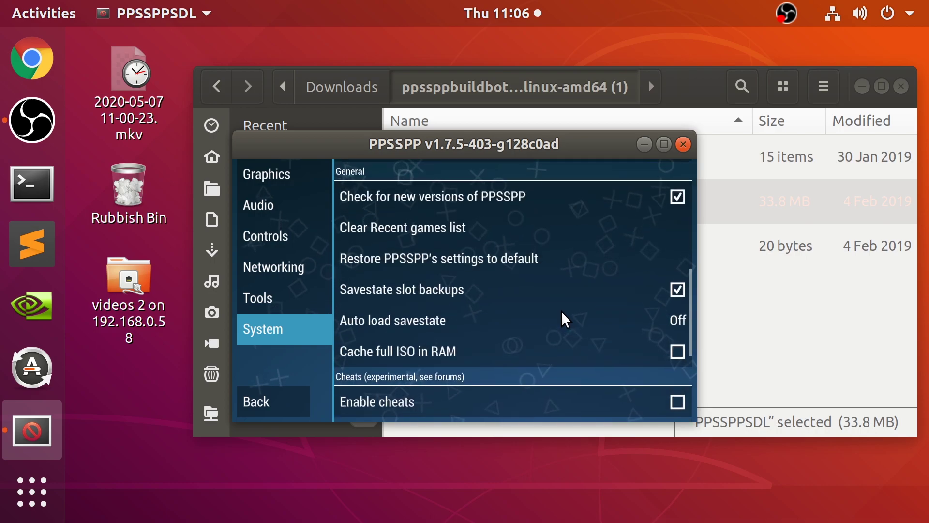
scroll(544, 322, up, 3)
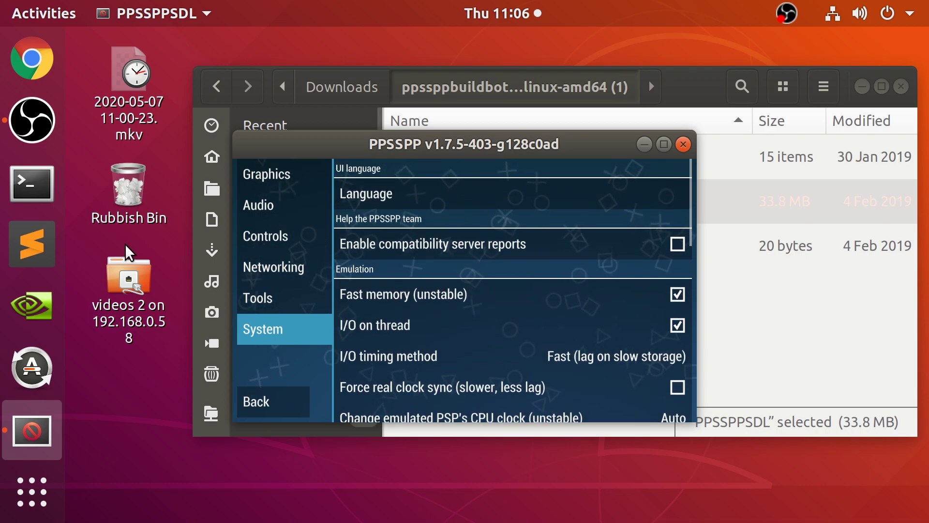
Look over the Controls settings, switching the on-screen touch controls on and back off.
click(245, 240)
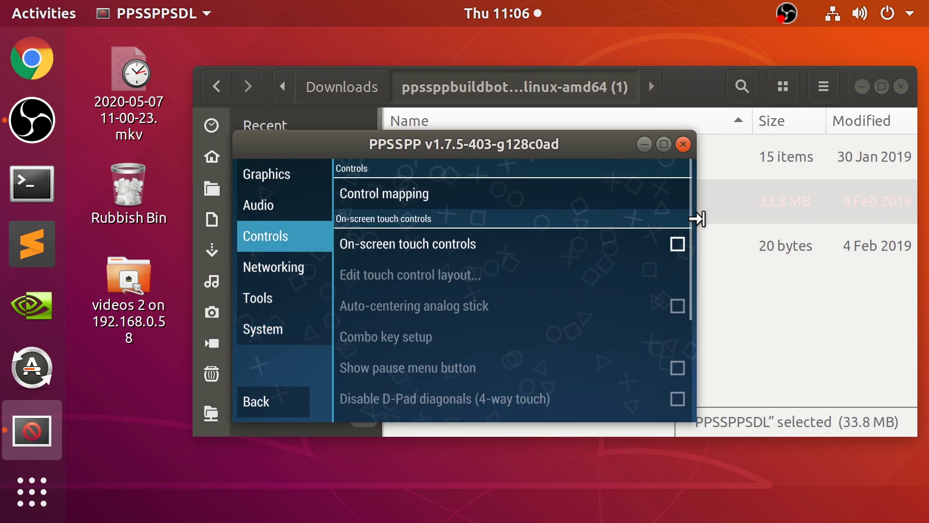
click(677, 244)
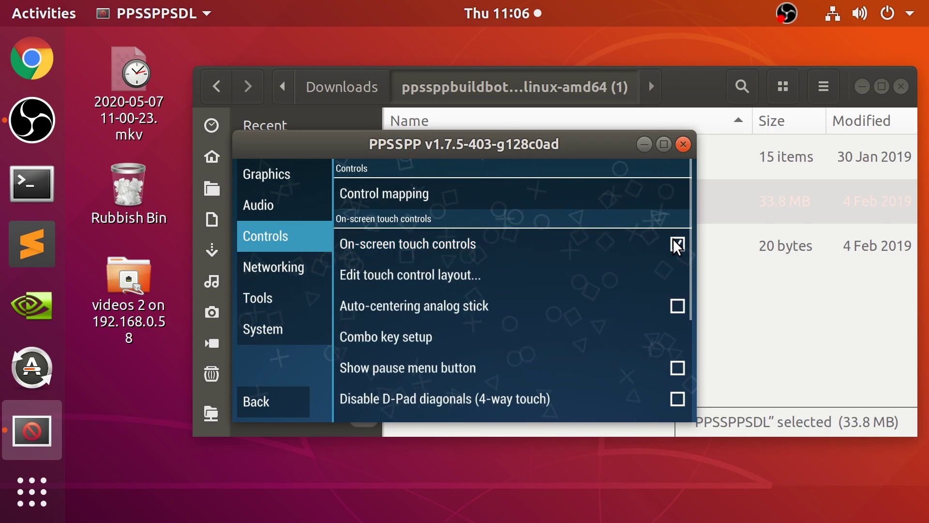
click(677, 244)
scroll(637, 239, down, 3)
scroll(637, 238, up, 3)
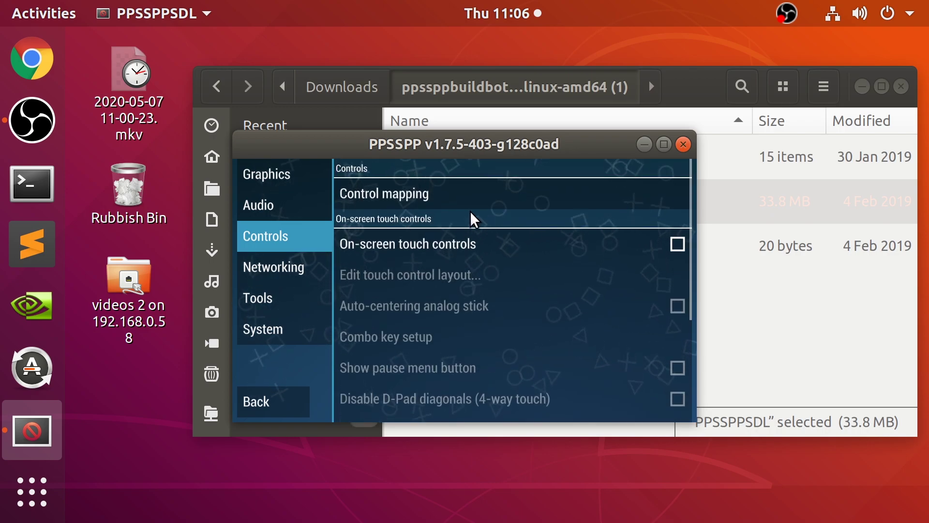
In the control mapping, remove the keyboard Up binding from Dpad Up and map the keyboard Up key to it again.
click(461, 206)
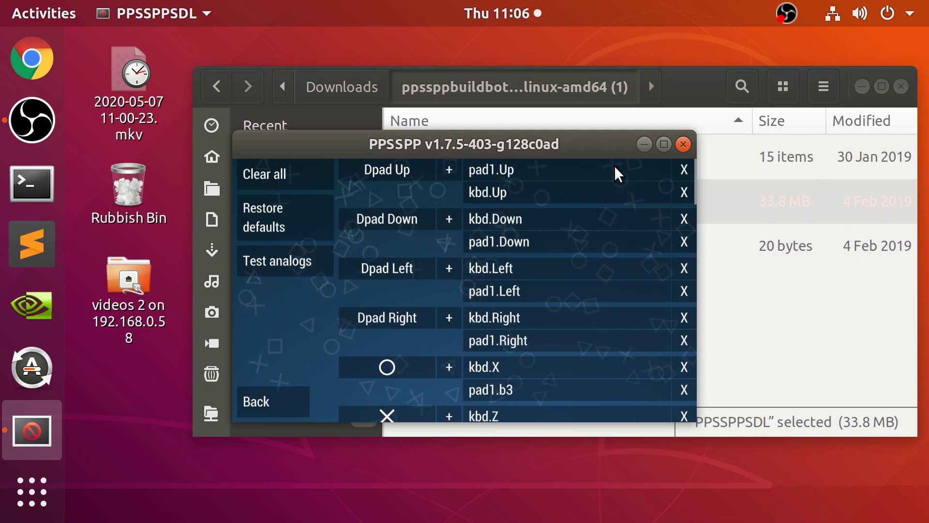
click(450, 170)
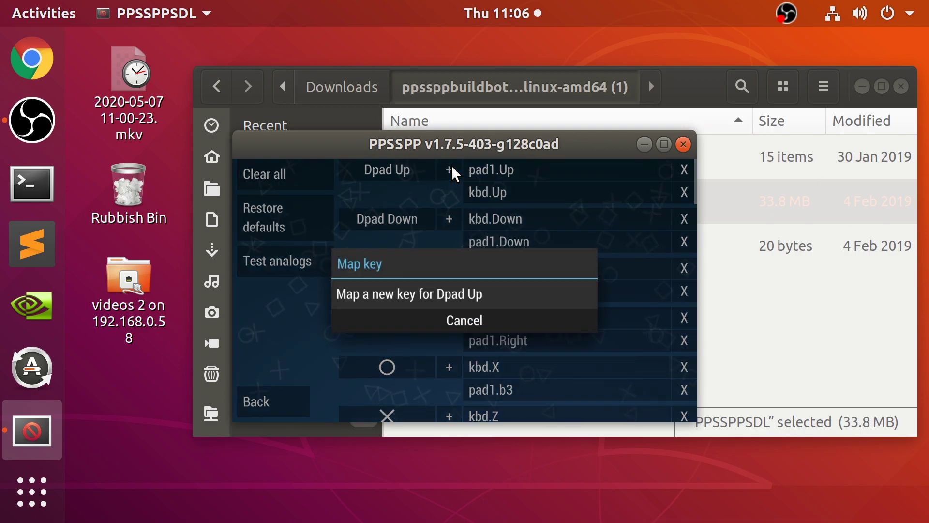
click(497, 408)
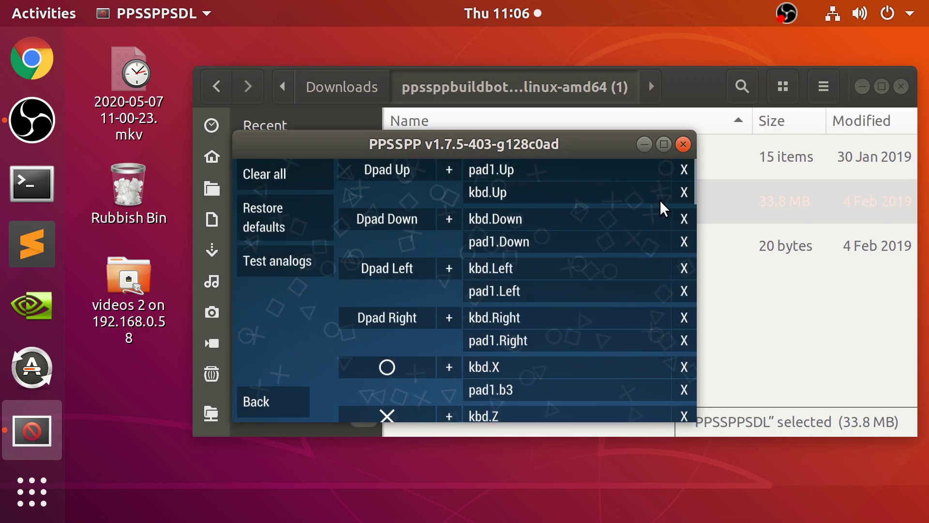
click(683, 194)
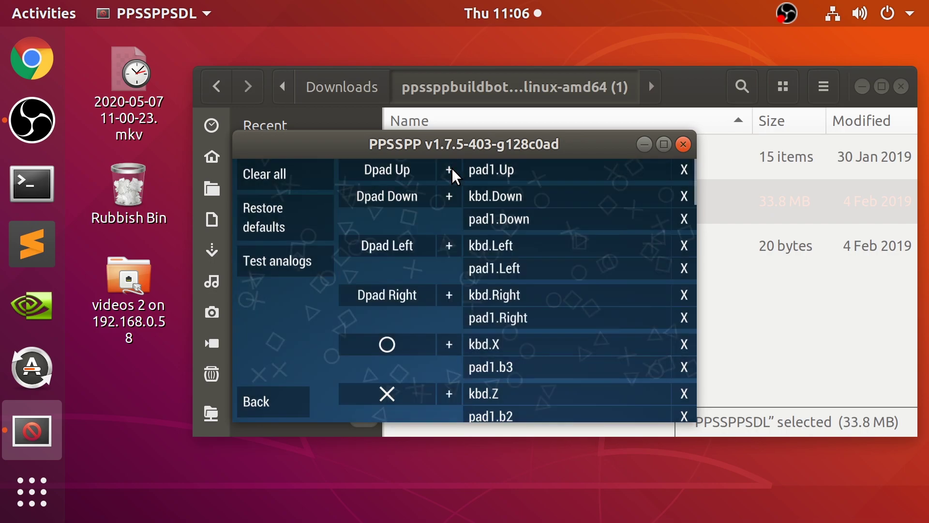
click(450, 170)
key(Up)
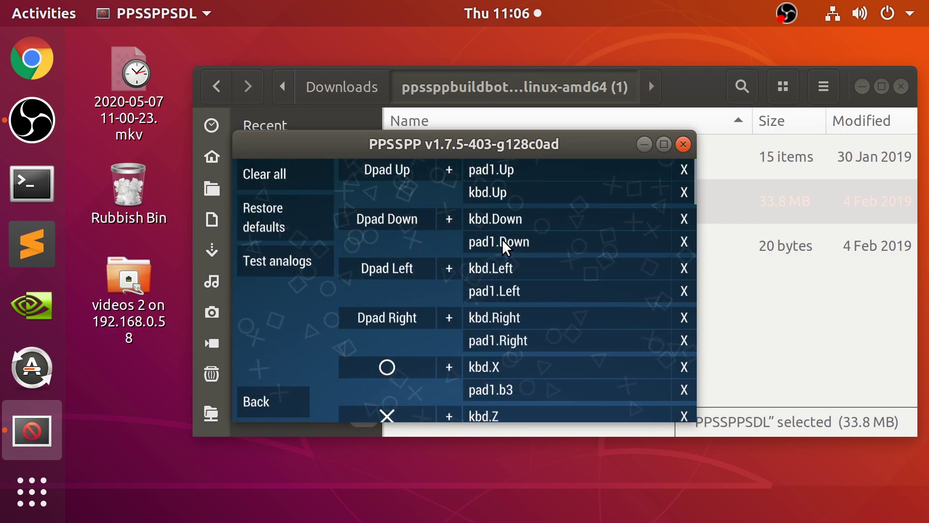
Review the remaining button, analog and speed mappings in the control mapping list and return to the main screen.
scroll(520, 317, down, 5)
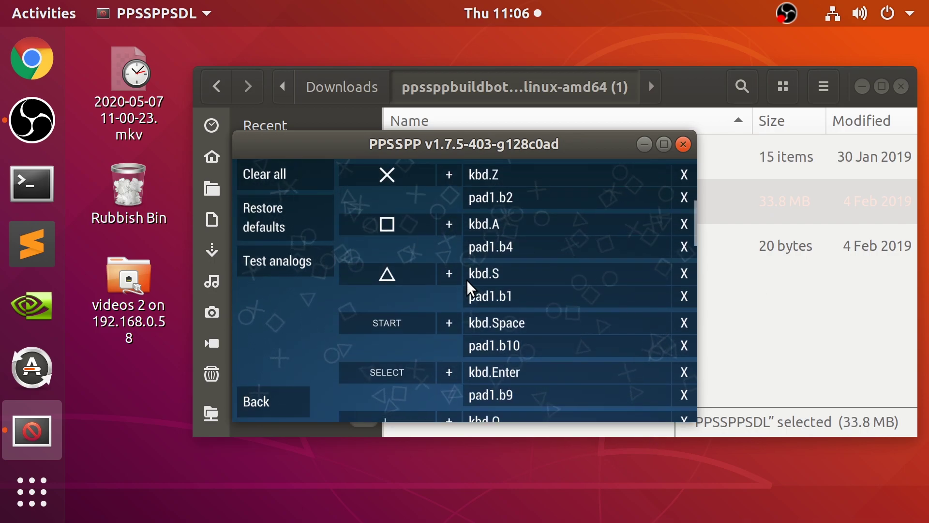
scroll(448, 281, up, 3)
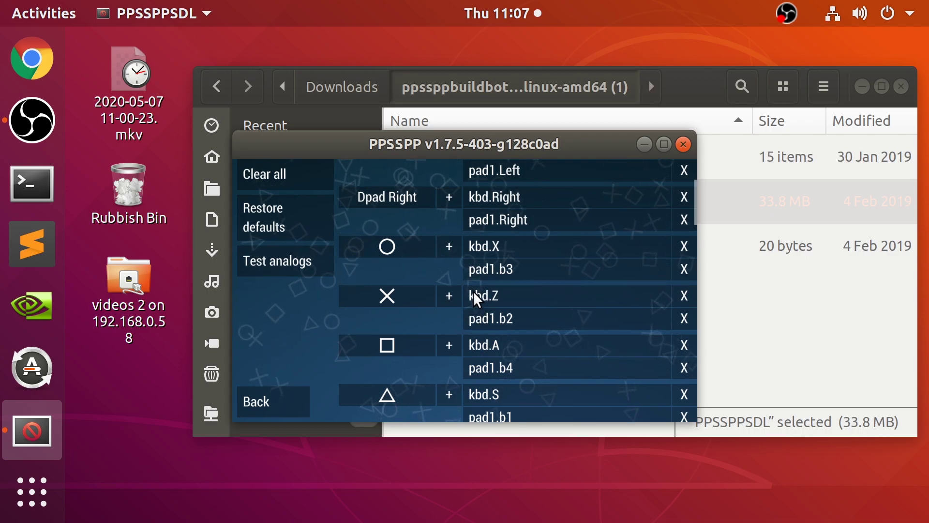
scroll(456, 332, up, 2)
scroll(445, 309, down, 6)
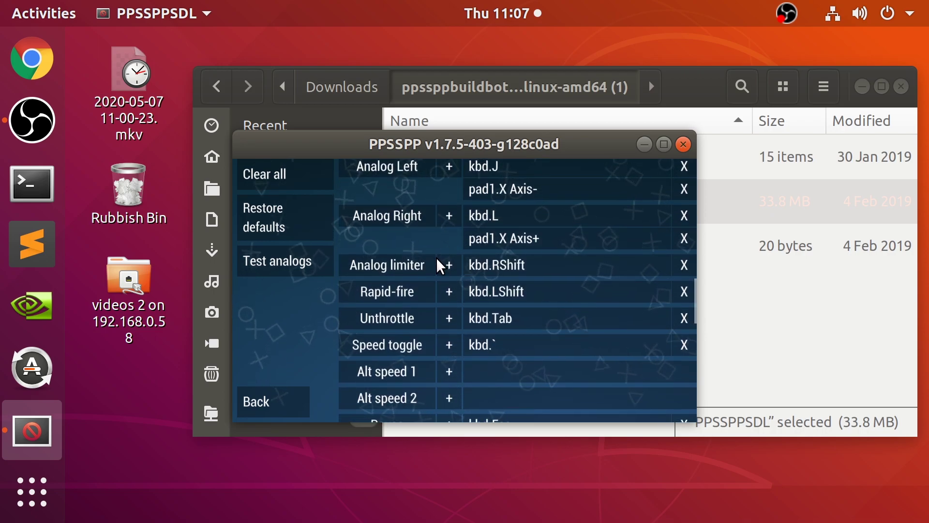
scroll(440, 266, up, 3)
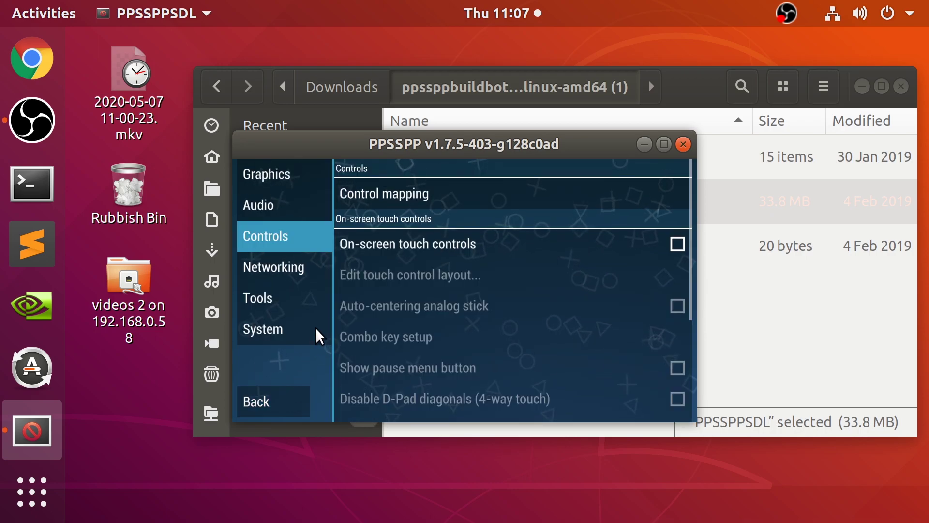
click(267, 399)
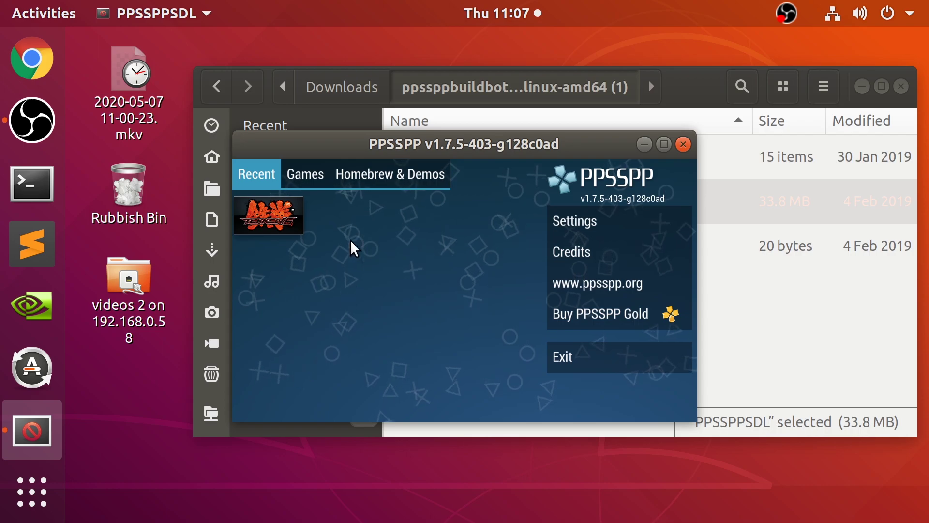
Launch the Tekken 6 game from the Downloads folder in the games browser and maximize the emulator window.
click(312, 175)
click(279, 164)
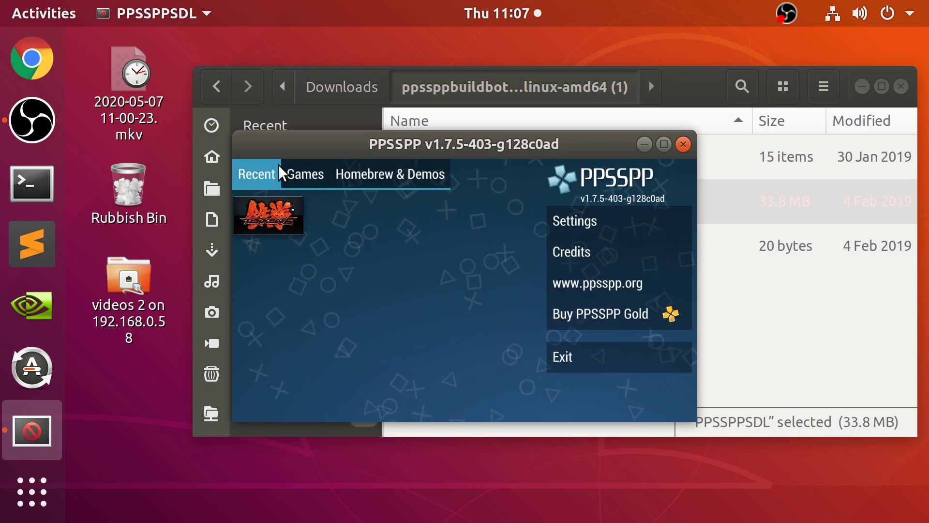
click(312, 173)
click(270, 250)
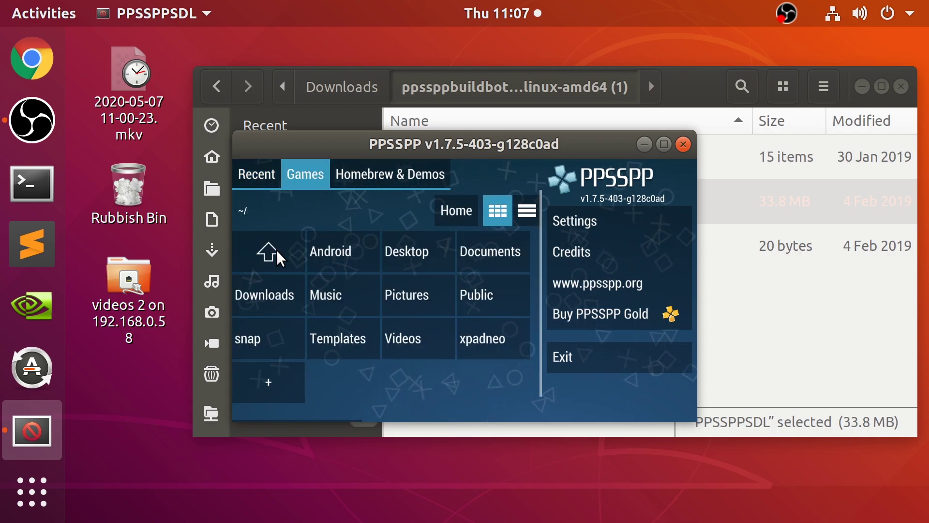
click(277, 290)
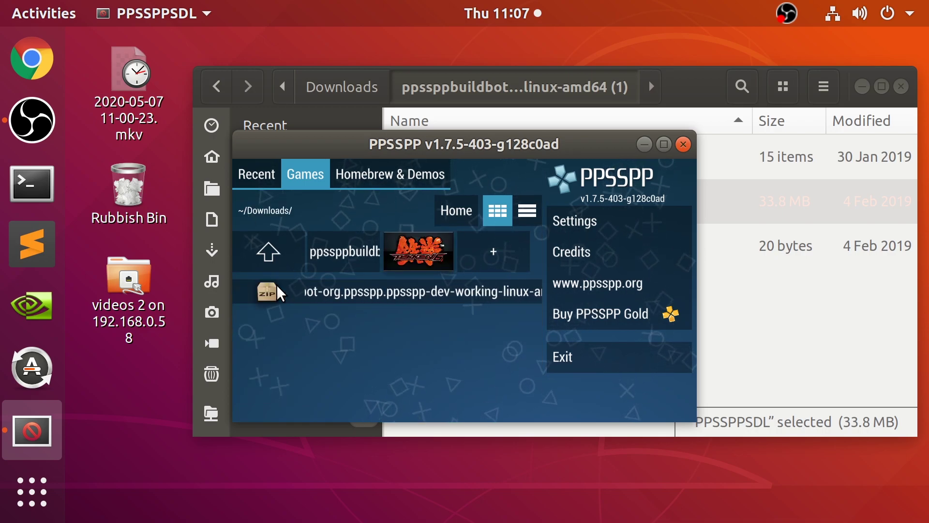
click(426, 244)
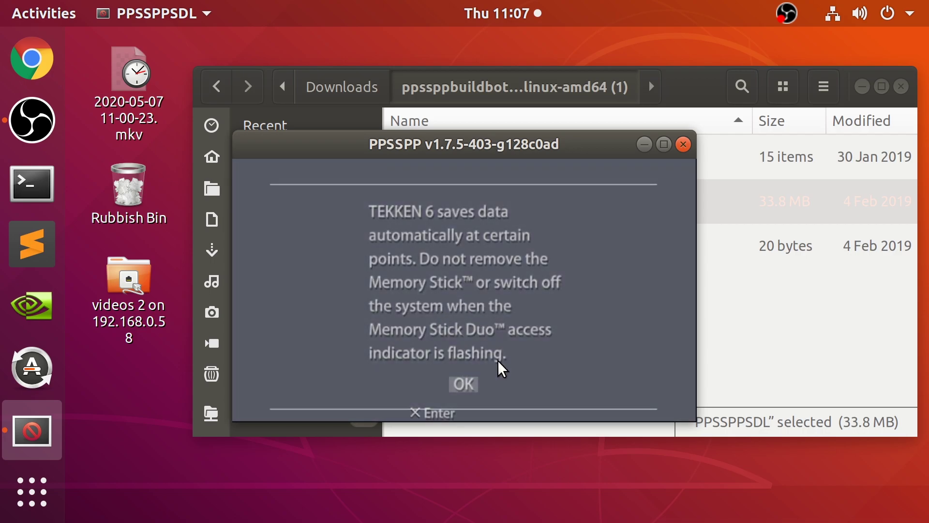
click(664, 146)
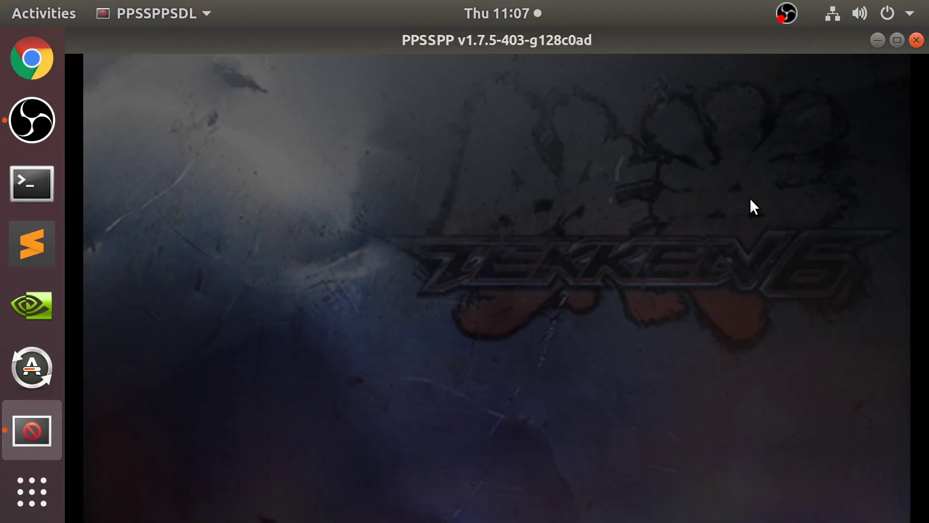
Accept the autosave notice and leave the player name entry with the default PLAYER_NAME.
key(z)
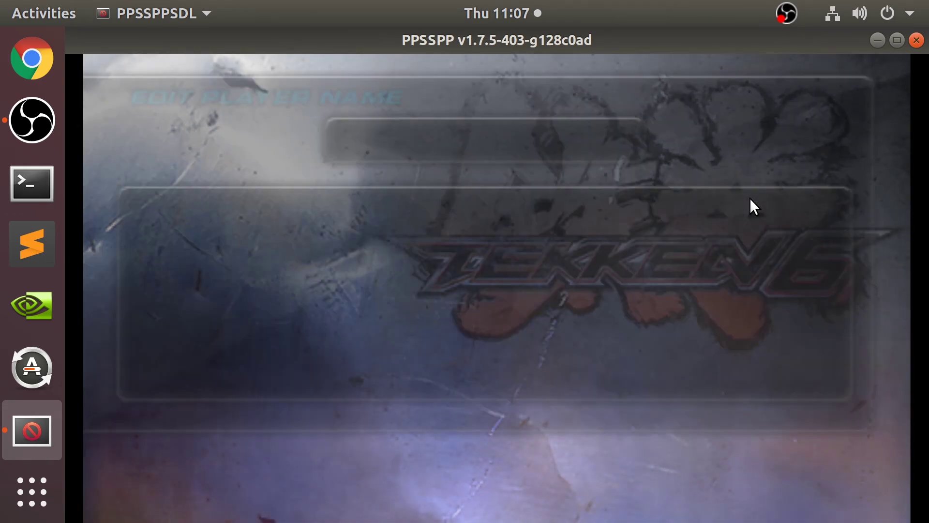
key(Down)
key(Left)
key(Left)
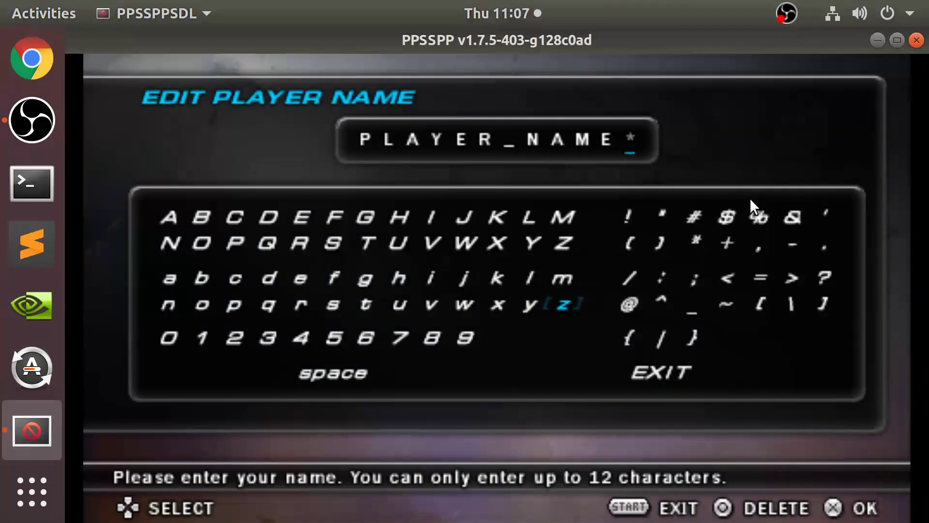
key(Left)
key(Up)
key(Up)
key(Up)
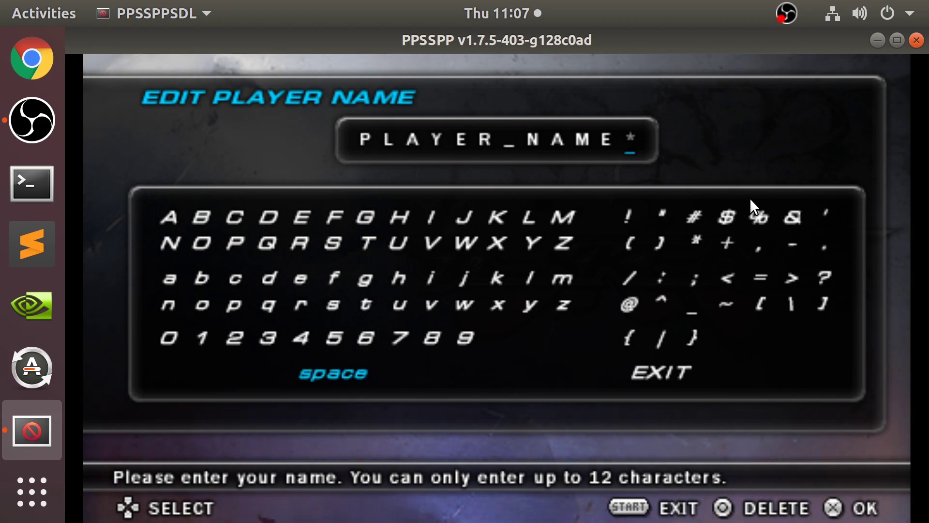
key(Right)
key(Left)
key(Right)
key(z)
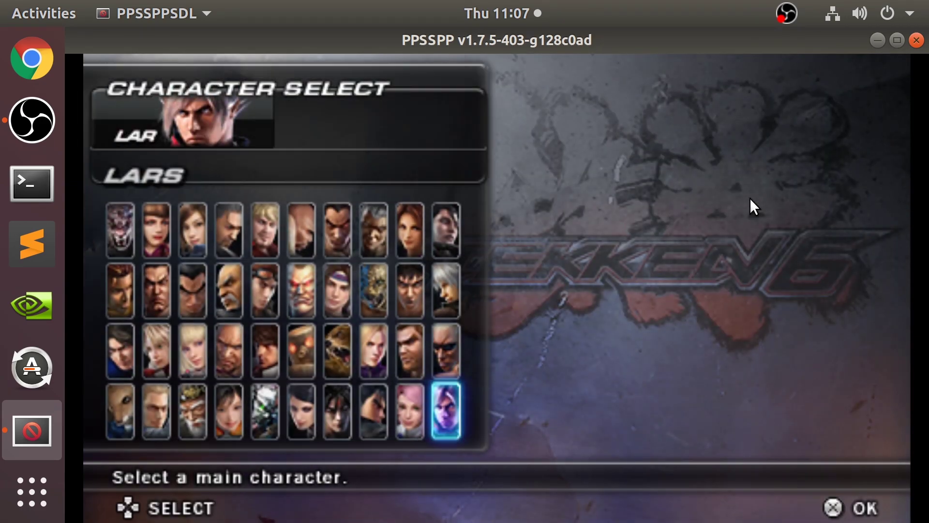
Browse the character grid and choose Bryan as the main character.
key(Down)
key(Up)
key(Up)
key(Up)
key(Left)
key(Left)
key(Left)
key(Left)
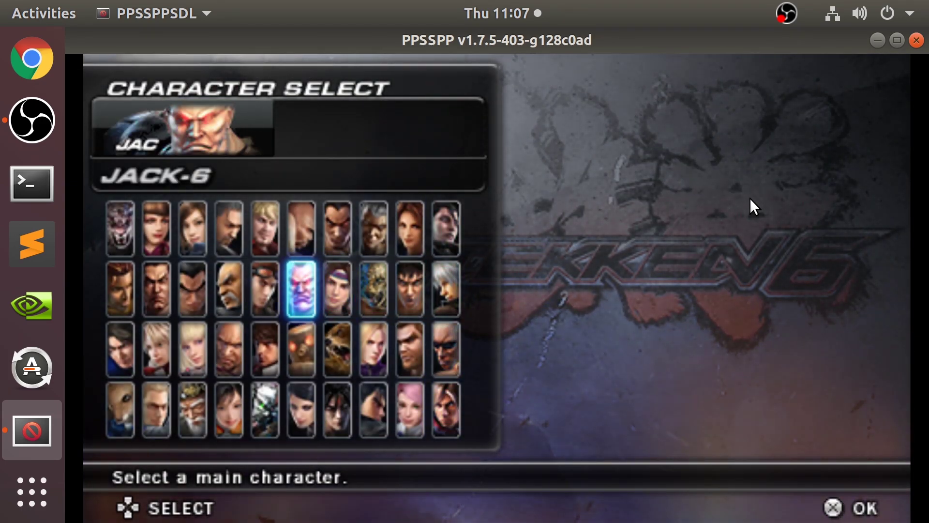
key(Up)
key(Left)
key(Left)
key(Left)
key(Down)
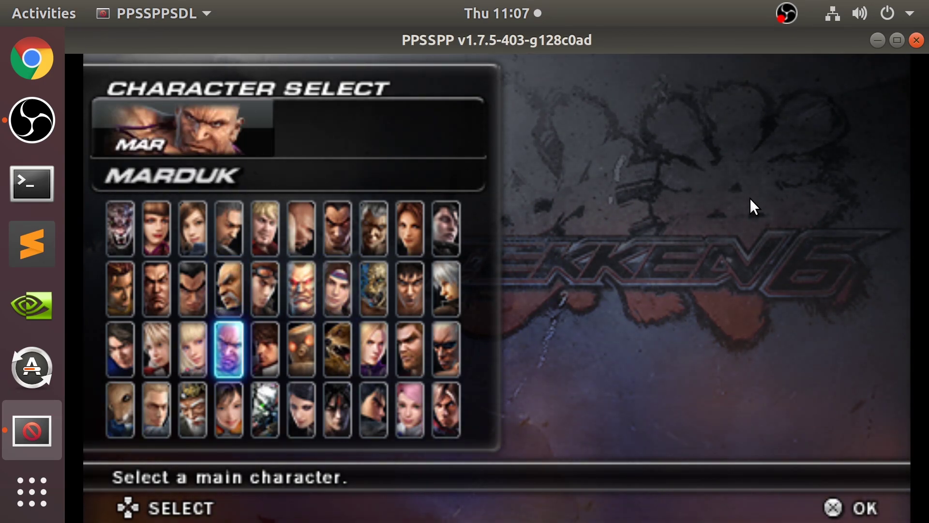
key(Up)
key(Up)
key(Right)
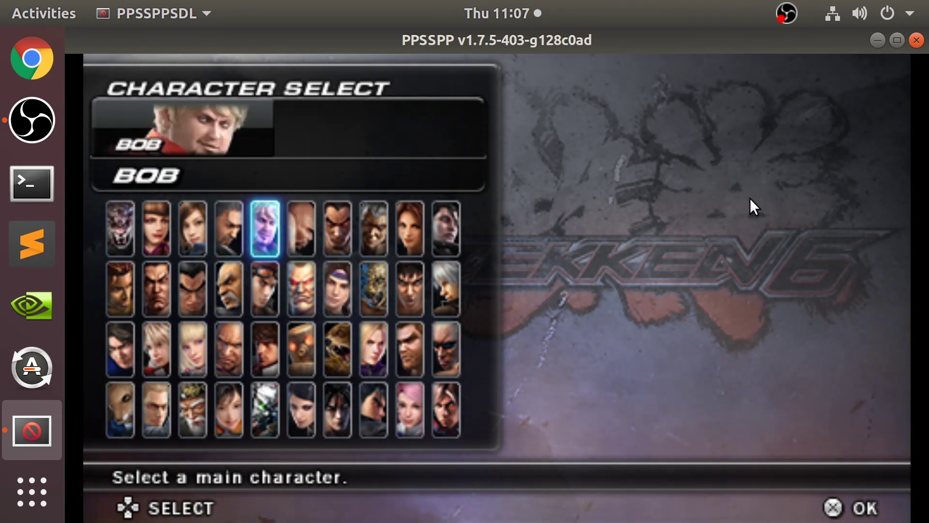
key(Down)
key(Right)
key(Right)
key(Right)
key(Right)
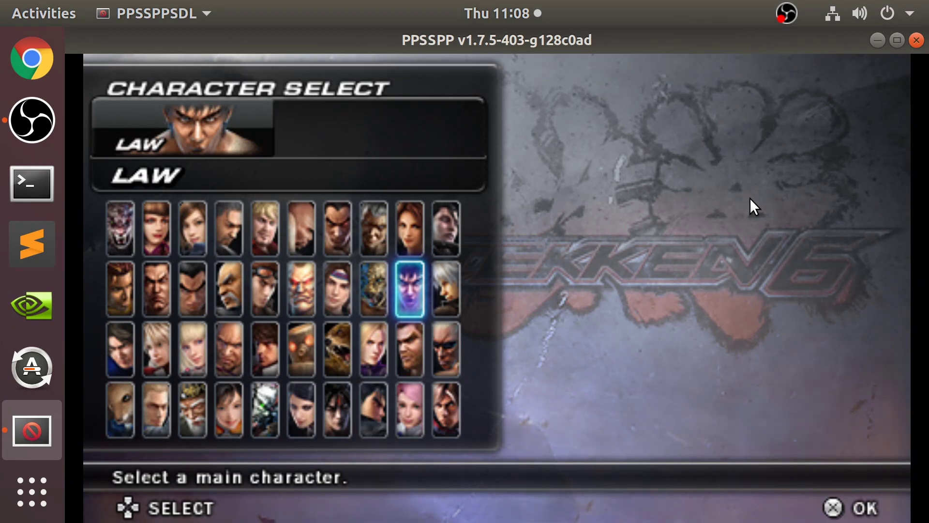
key(Up)
key(Left)
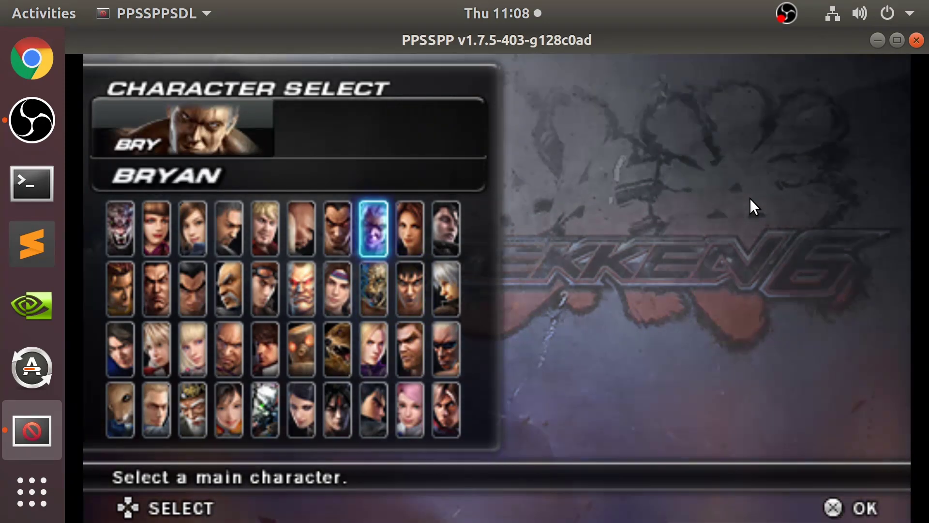
key(z)
key(z)
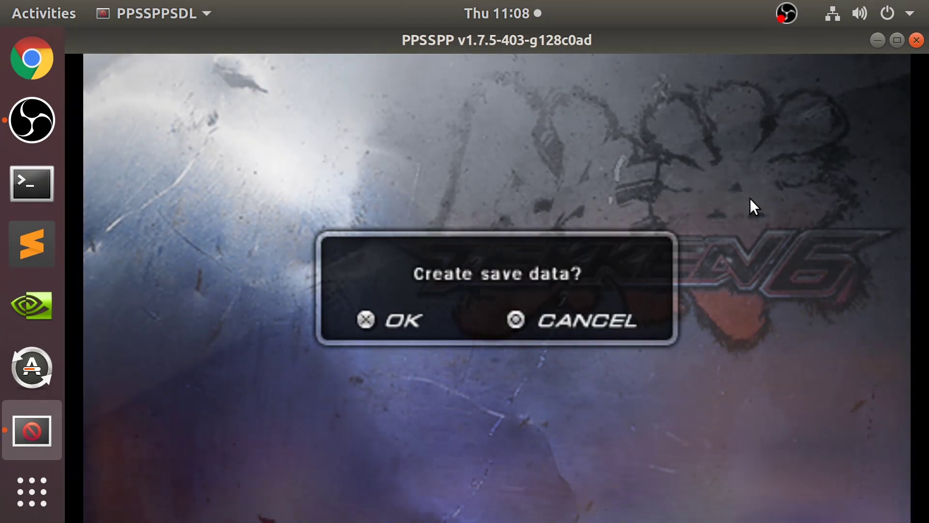
Create the game's save data and start the arcade battle with Bryan.
key(z)
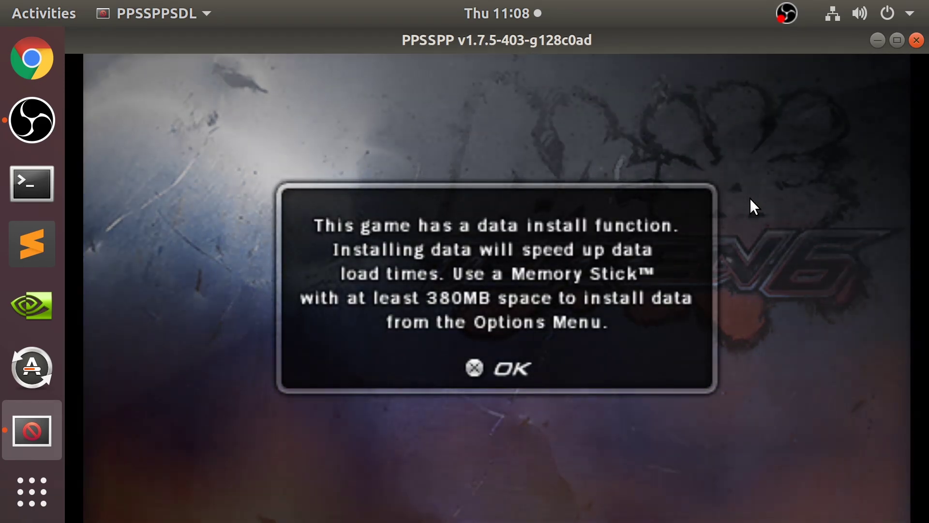
key(z)
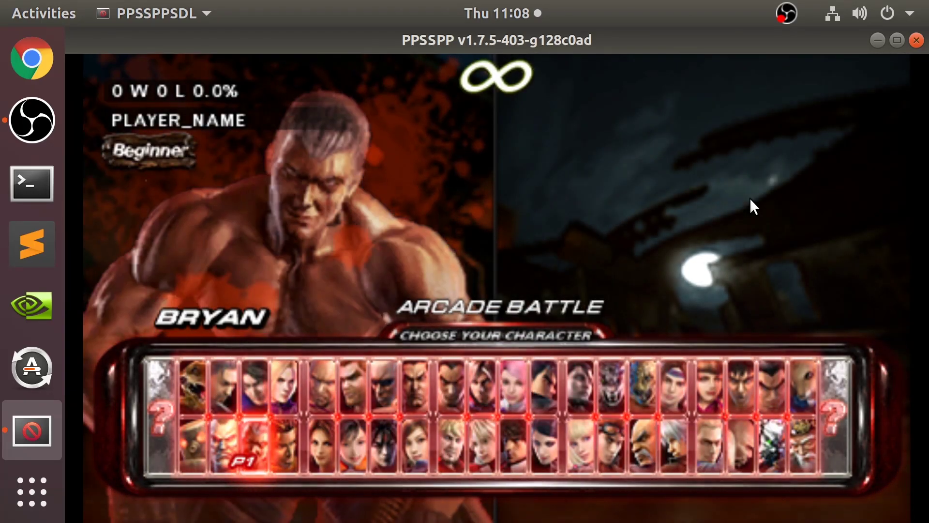
key(Right)
key(Left)
key(z)
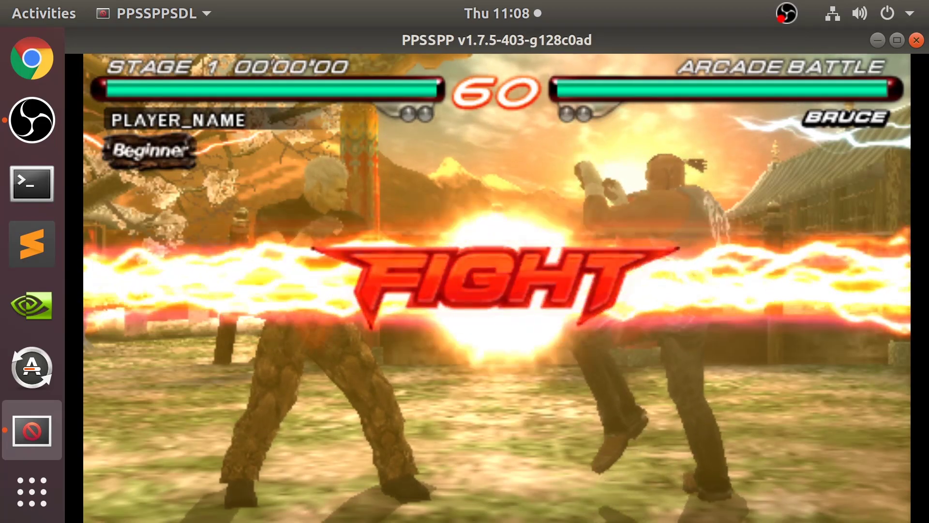
Fight Bruce in Stage 1 of the arcade battle and close the emulator.
key(a)
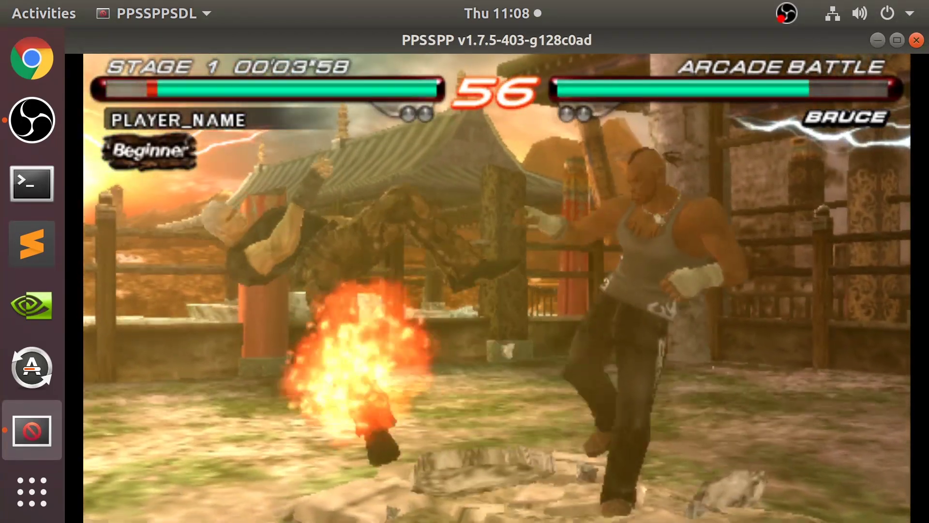
key(a)
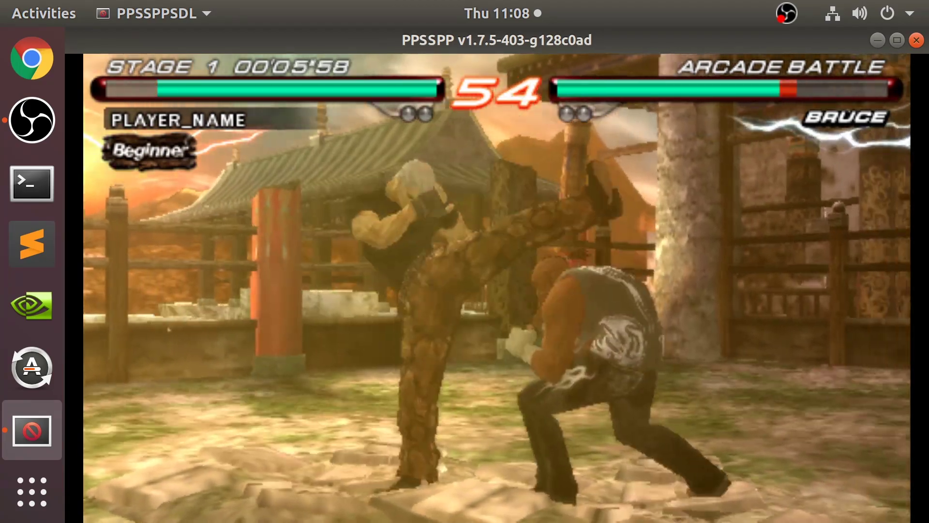
key(a)
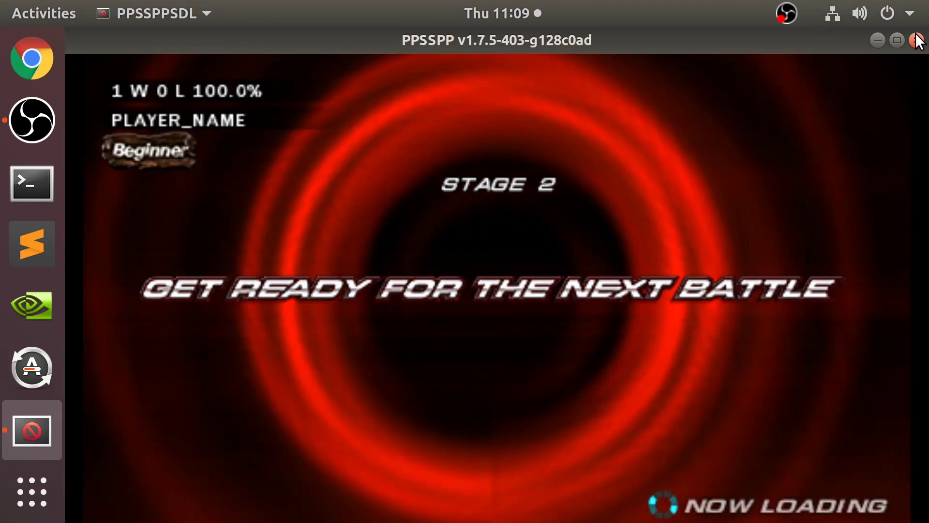
click(918, 41)
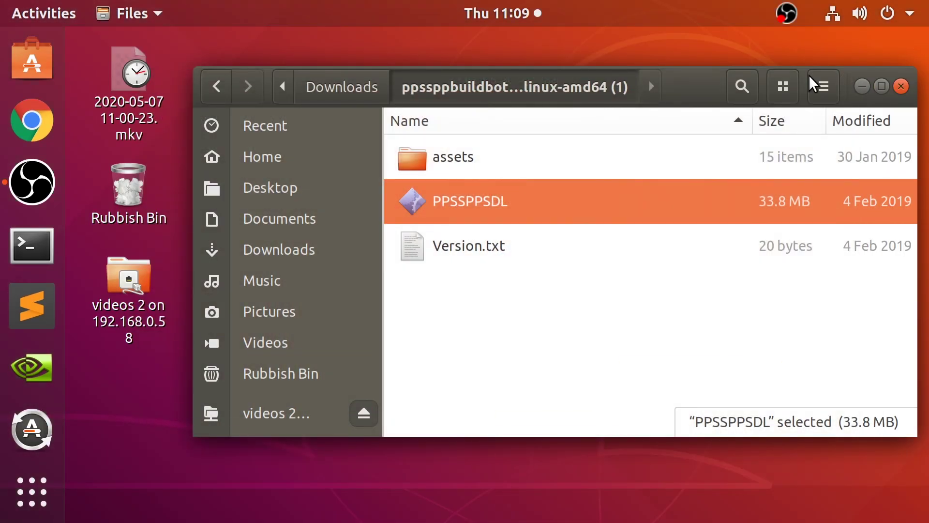
Launch PPSSPPSDL again, review its Audio, Controls, Networking, Tools and System settings, and close the emulator.
double_click(446, 206)
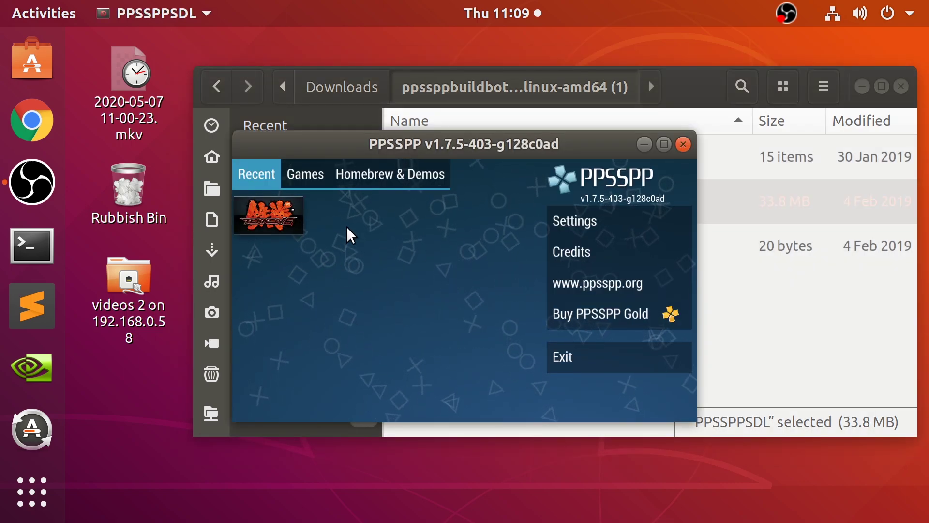
click(580, 221)
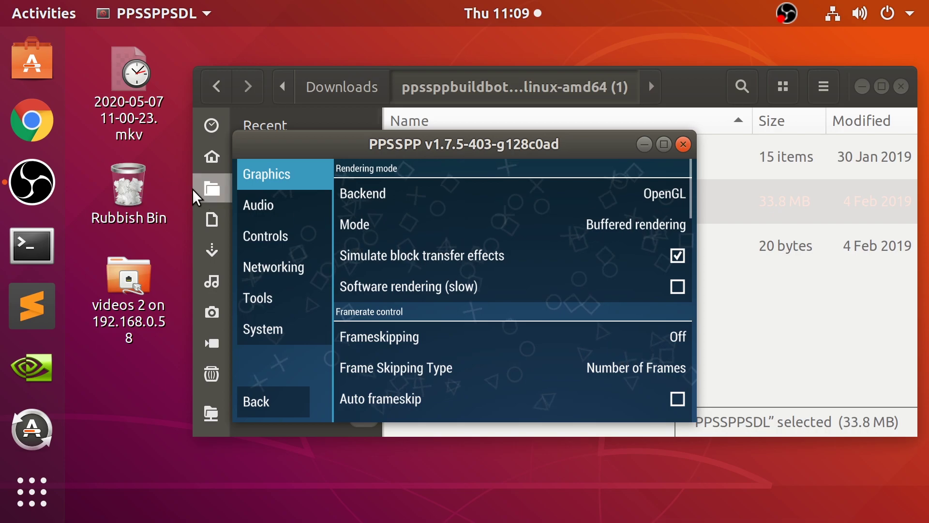
click(286, 195)
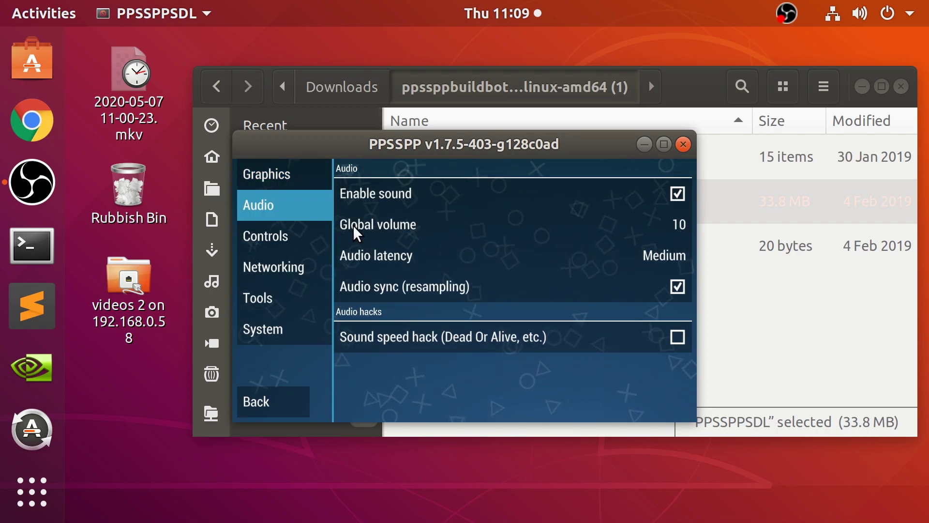
click(290, 237)
click(293, 266)
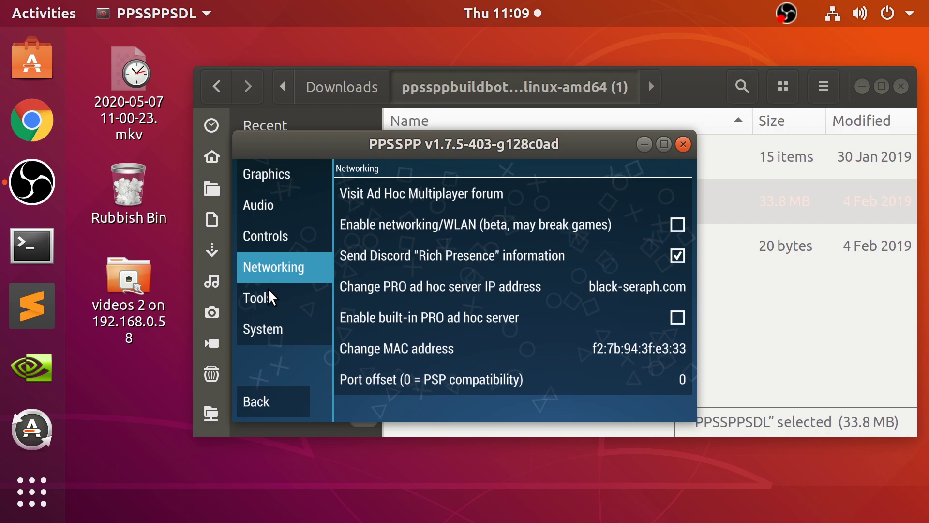
click(271, 296)
click(279, 332)
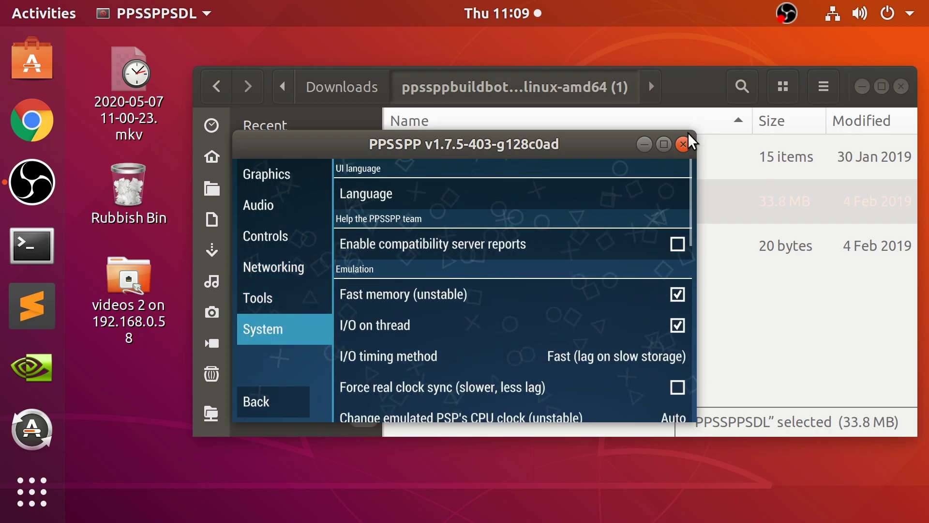
click(684, 144)
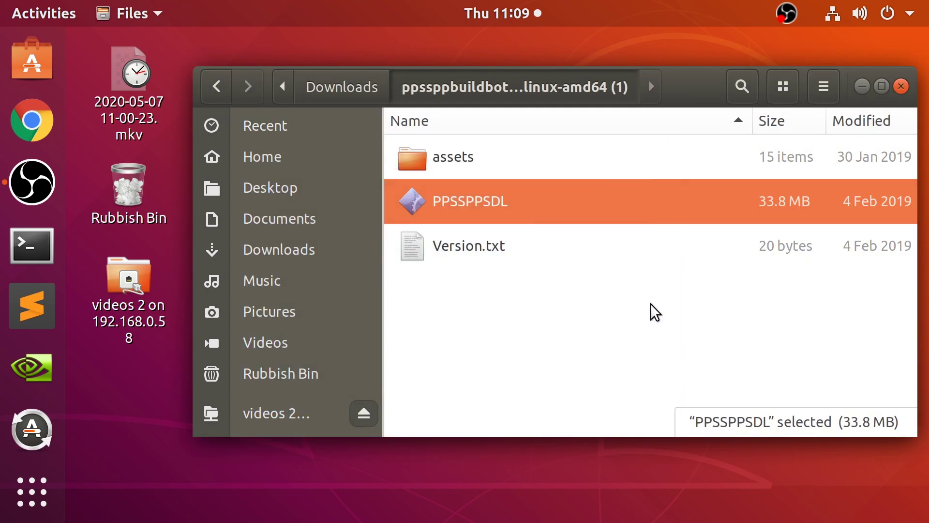